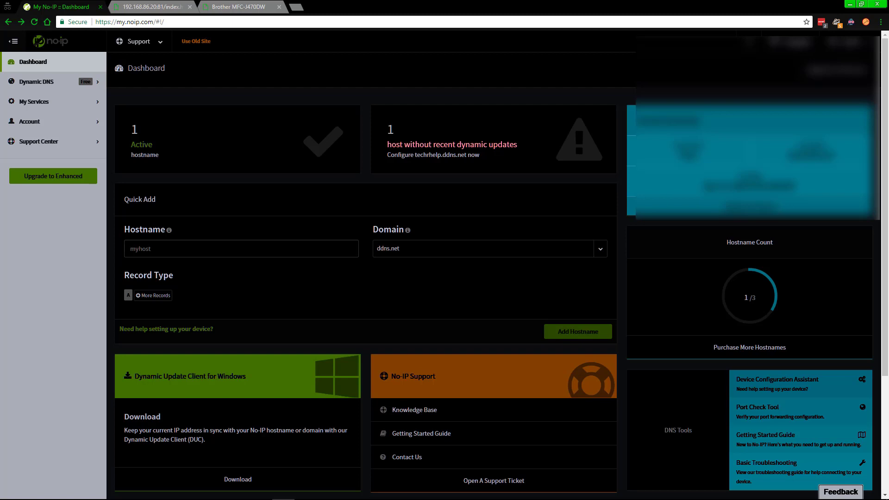
# - Bring up the Snipping Tool capture to read the comment thread about remote camera access, and close it
pyautogui.click(509, 499)
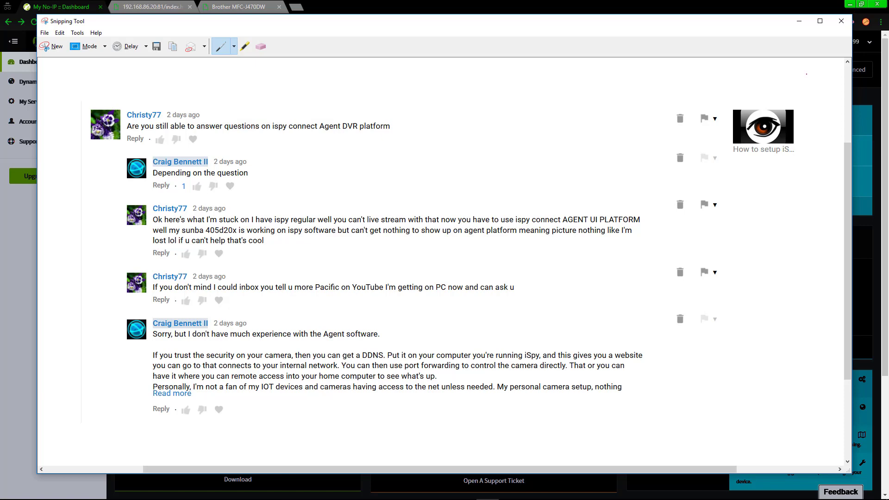
pyautogui.hotkey('alt', 'F4')
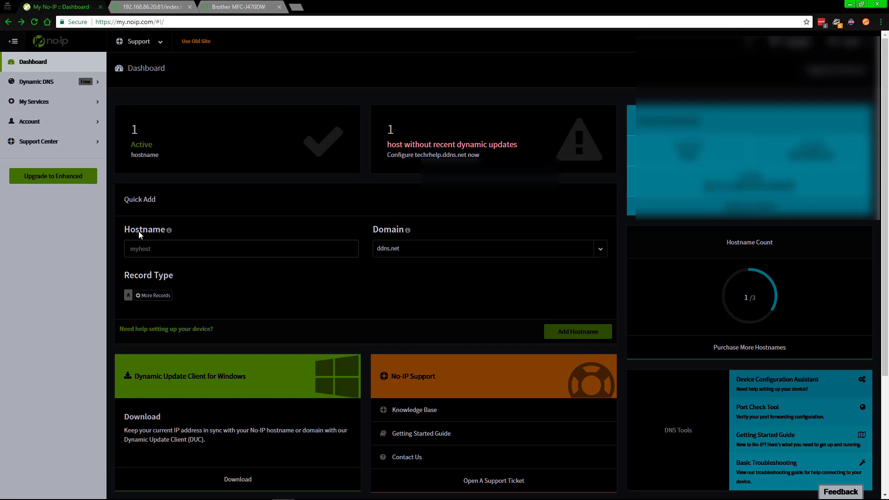
# - Open the Dynamic DNS hostnames list and highlight the techrhelp.ddns.net hostname
pyautogui.click(40, 81)
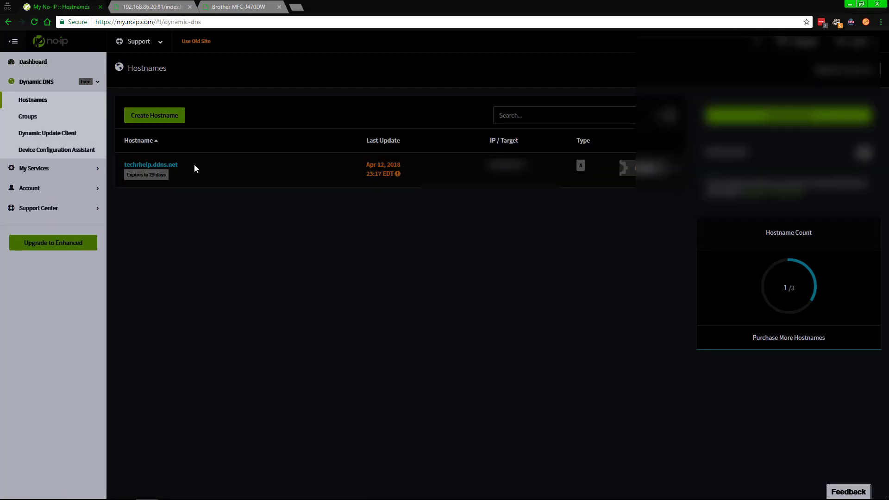
pyautogui.moveTo(180, 164); pyautogui.dragTo(123, 167)
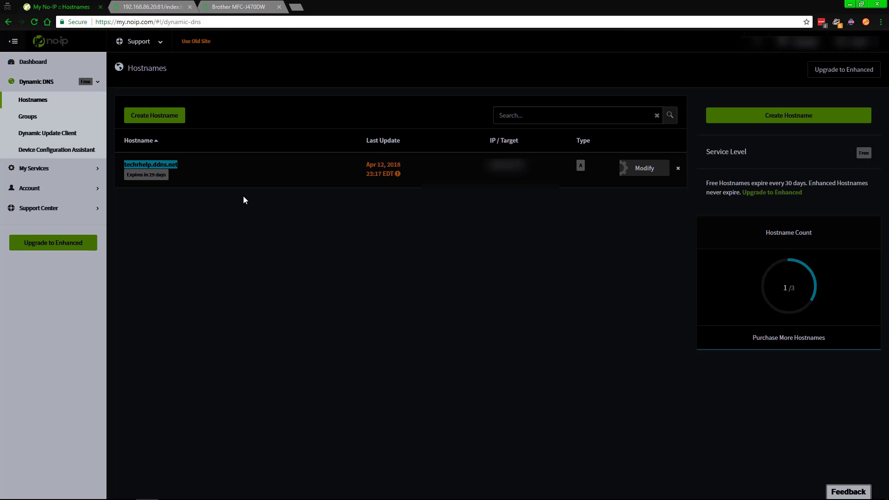
# - Alternate between the IP camera page and the Brother MFC-J470DW page to compare their local addresses
pyautogui.click(153, 6)
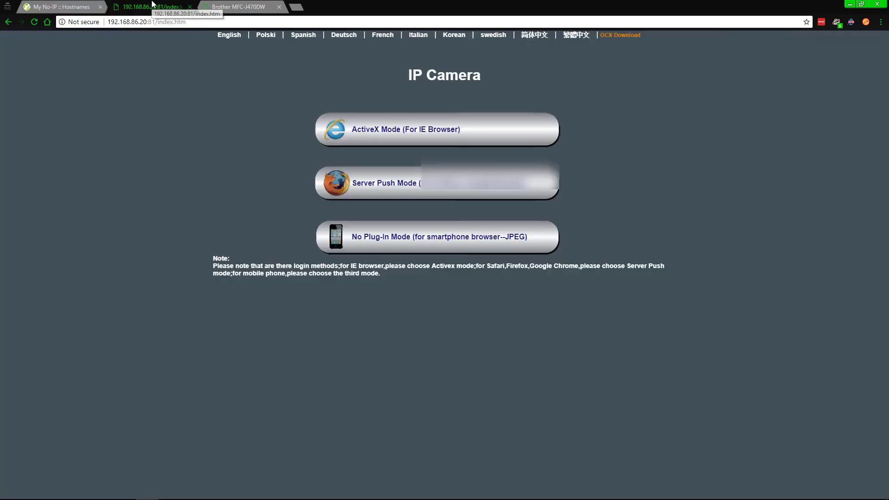
pyautogui.click(196, 24)
pyautogui.click(128, 23)
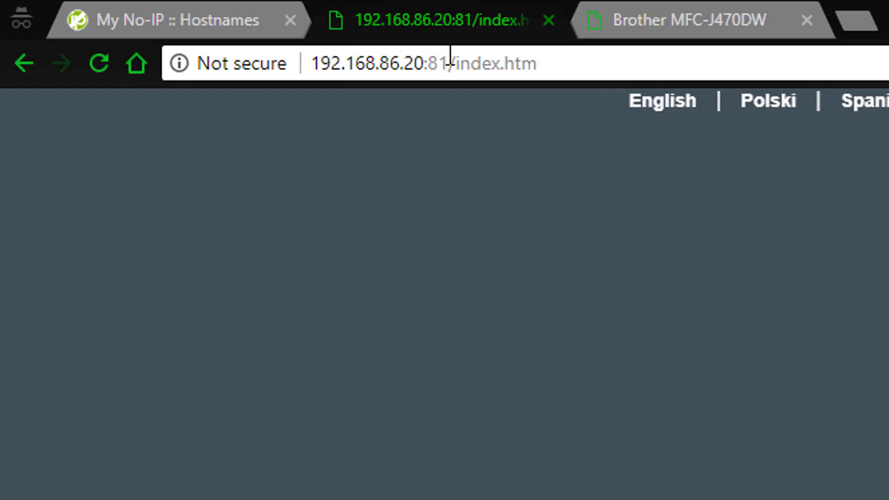
pyautogui.click(632, 19)
pyautogui.click(462, 16)
pyautogui.click(597, 15)
pyautogui.click(533, 17)
pyautogui.click(623, 12)
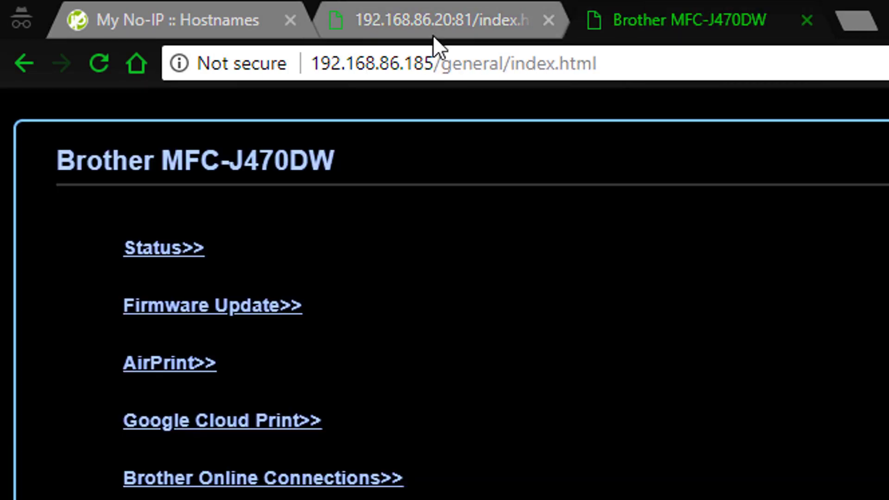
# - Return to the IP camera page and highlight the last number and the port in its local address
pyautogui.click(407, 18)
pyautogui.moveTo(424, 65); pyautogui.dragTo(403, 64)
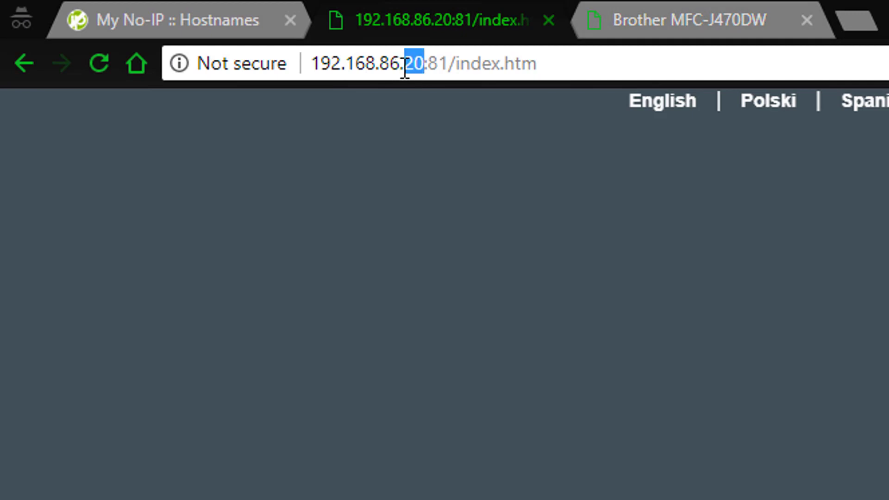
pyautogui.moveTo(429, 65); pyautogui.dragTo(456, 65)
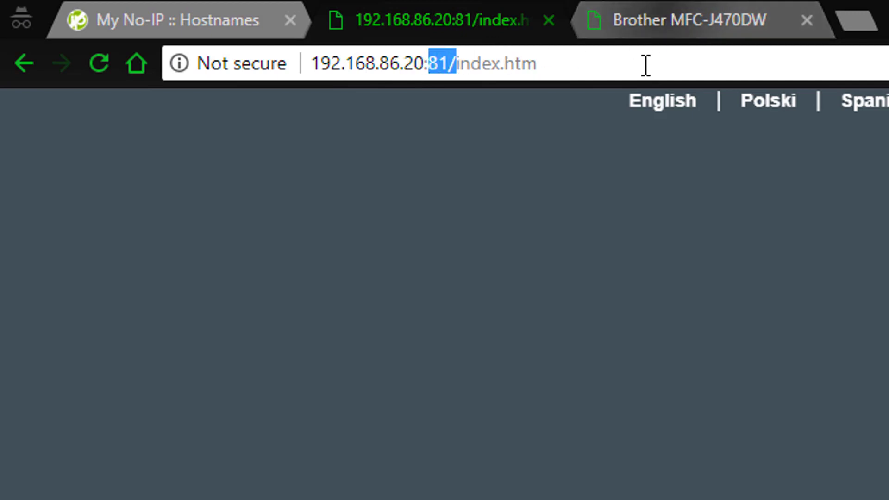
pyautogui.click(437, 470)
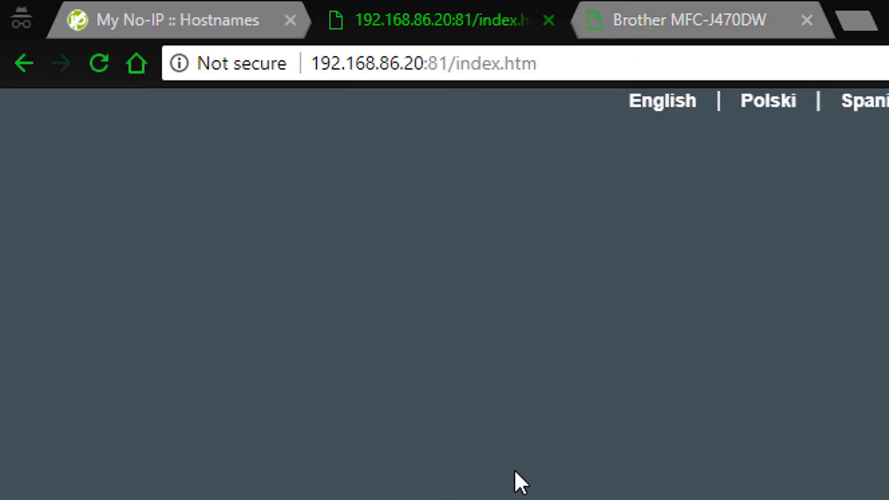
# - Go back to the Brother MFC-J470DW page and examine its local IP address
pyautogui.click(708, 11)
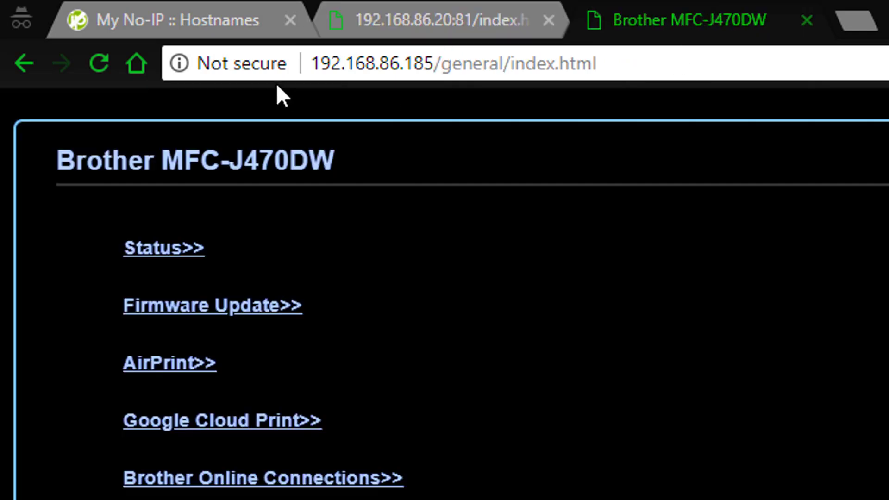
pyautogui.click(350, 65)
pyautogui.click(439, 64)
# - Load techrhelp.ddns.net:81 in a new browser tab
pyautogui.click(704, 16)
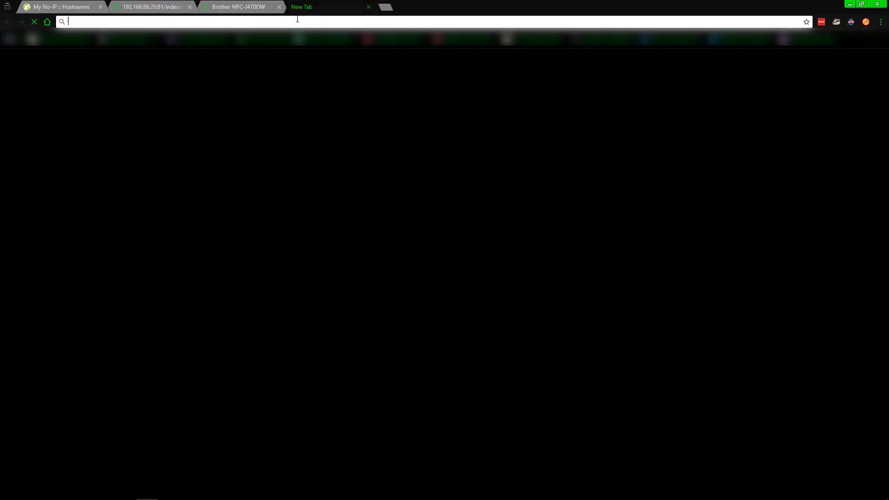
pyautogui.write('techrhelp.ddns.net')
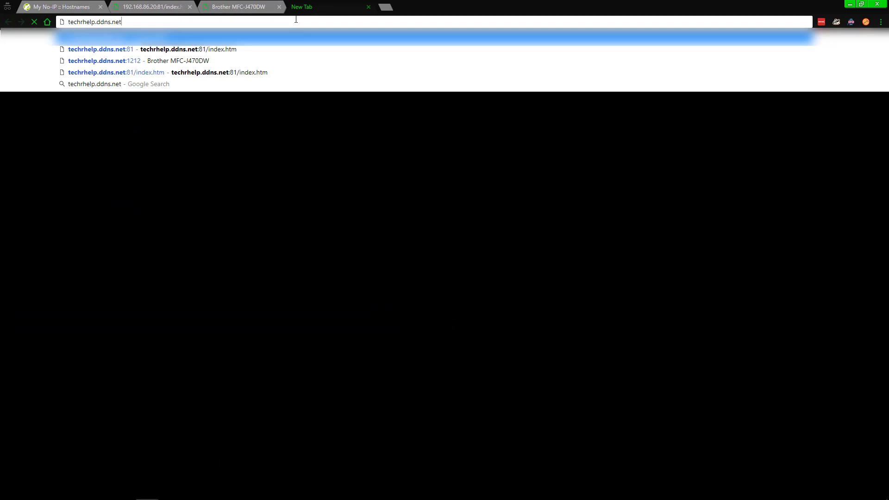
pyautogui.write(':81')
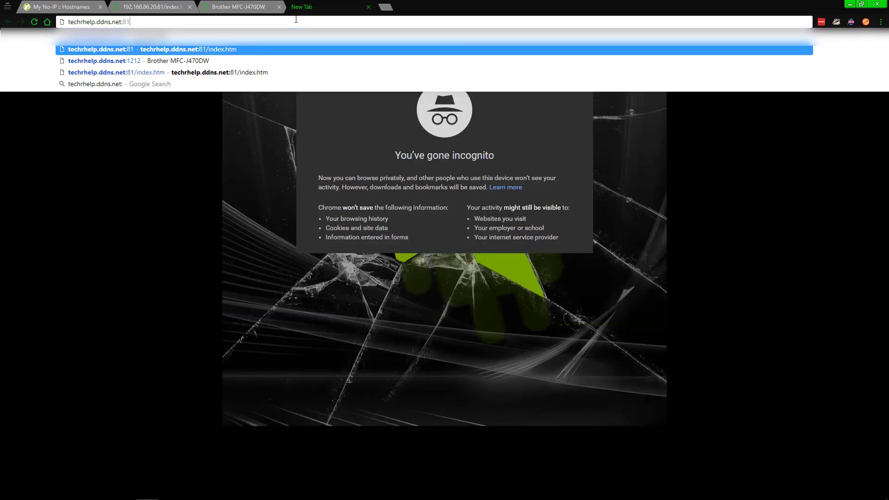
pyautogui.press('Return')
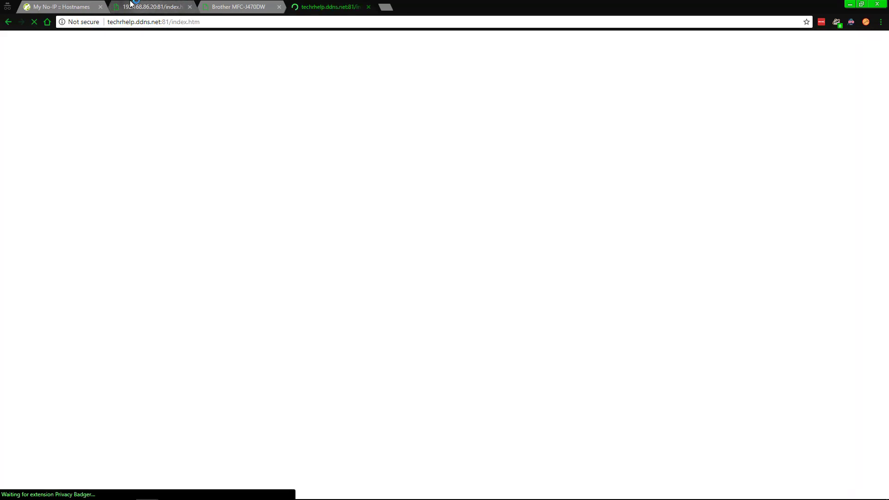
# - Compare the IP camera page at its local address with the same page loaded through the dynamic DNS hostname
pyautogui.click(180, 2)
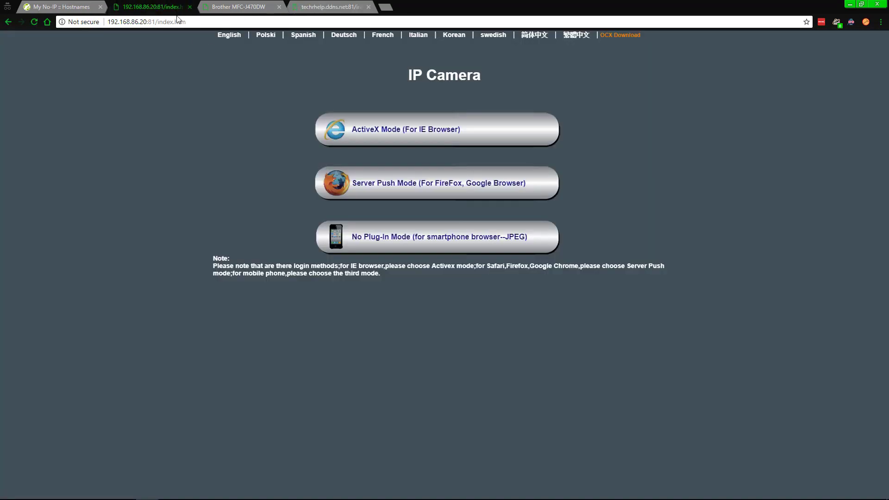
pyautogui.click(330, 6)
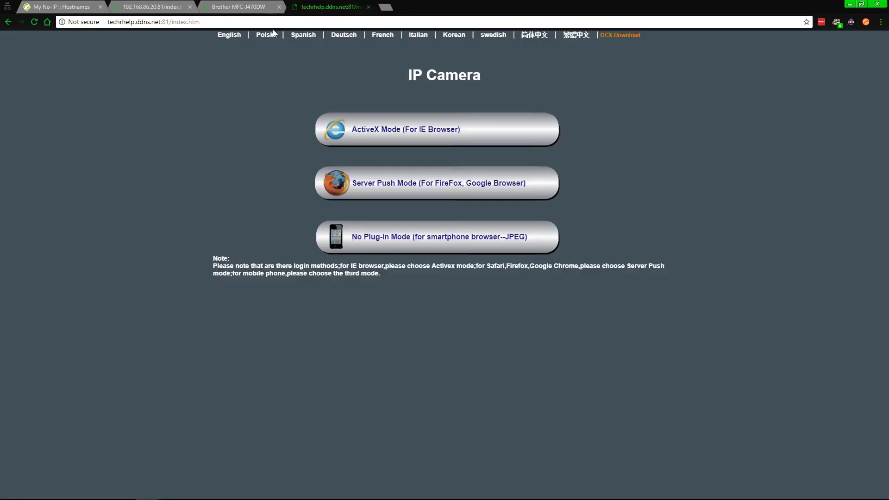
pyautogui.click(201, 3)
pyautogui.click(377, 3)
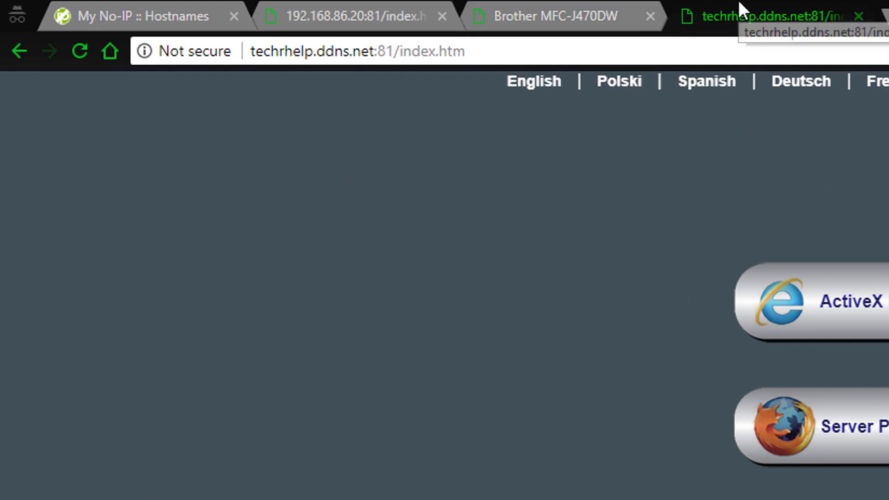
# - Highlight the full dynamic DNS address of the camera page, and its domain ending on its own
pyautogui.moveTo(466, 50); pyautogui.dragTo(248, 51)
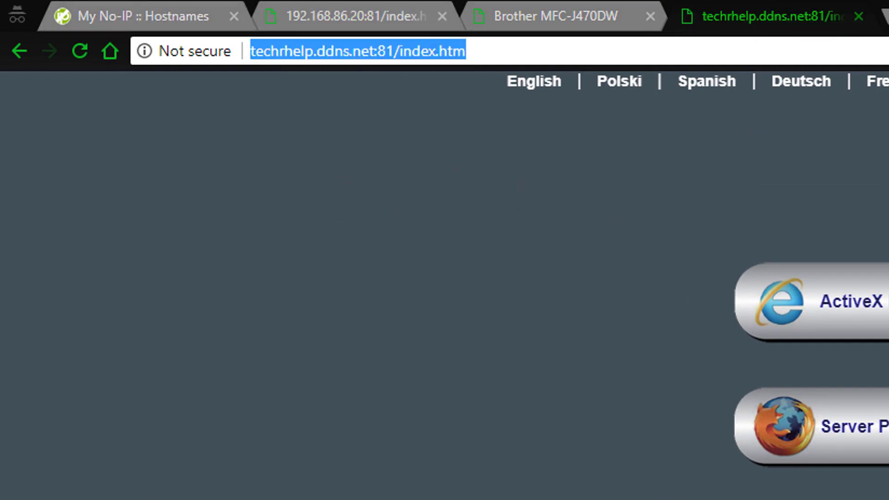
pyautogui.click(369, 51)
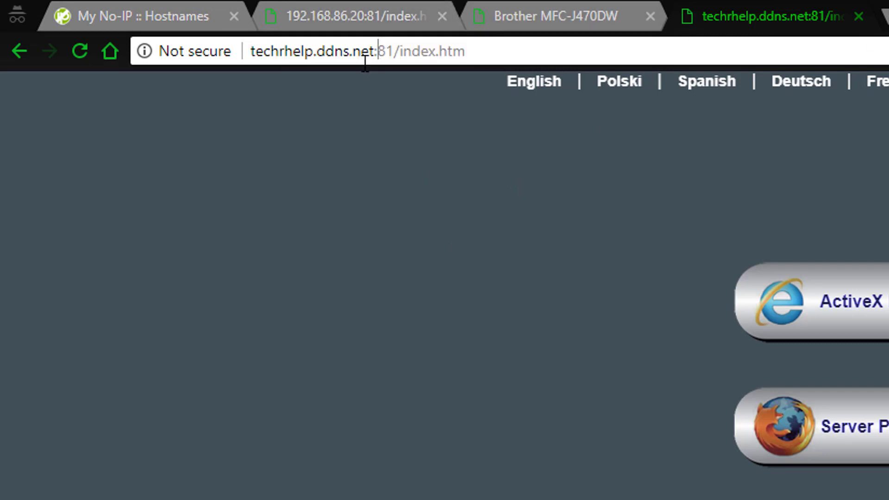
pyautogui.doubleClick(367, 52)
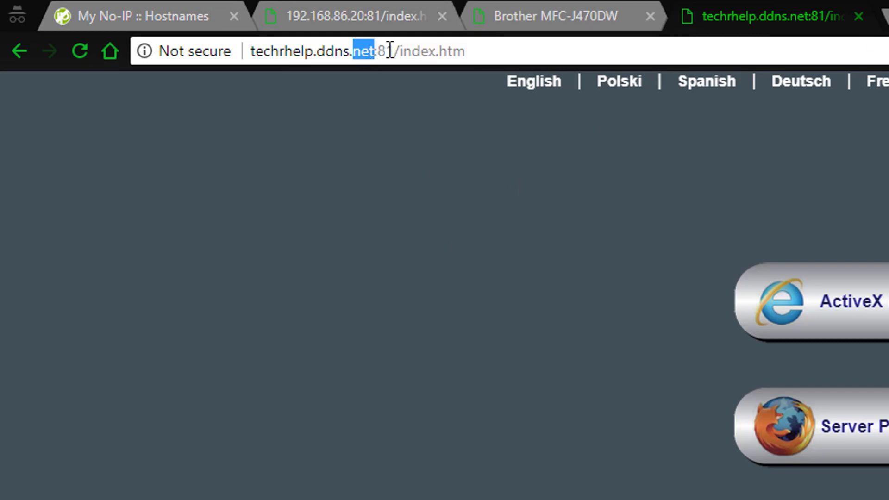
# - Try to load techrhelp.ddns.net on port 200 by replacing the port and path in the address
pyautogui.moveTo(377, 51); pyautogui.dragTo(616, 50)
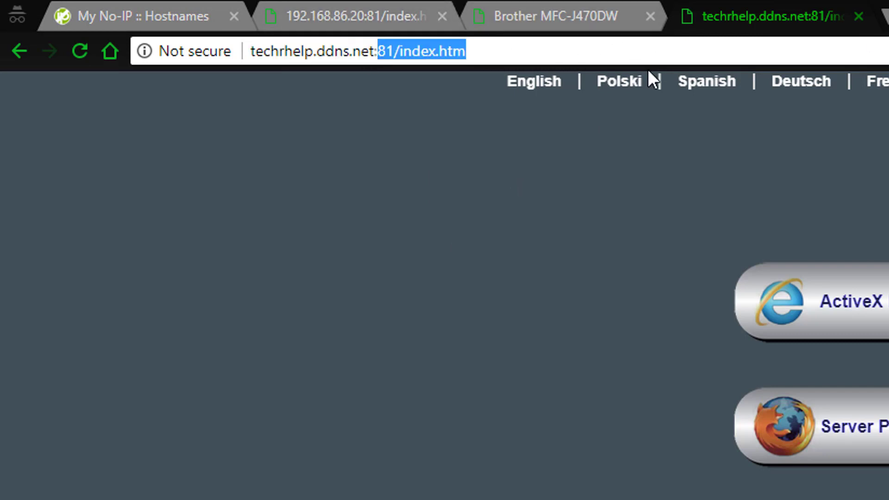
pyautogui.write('200')
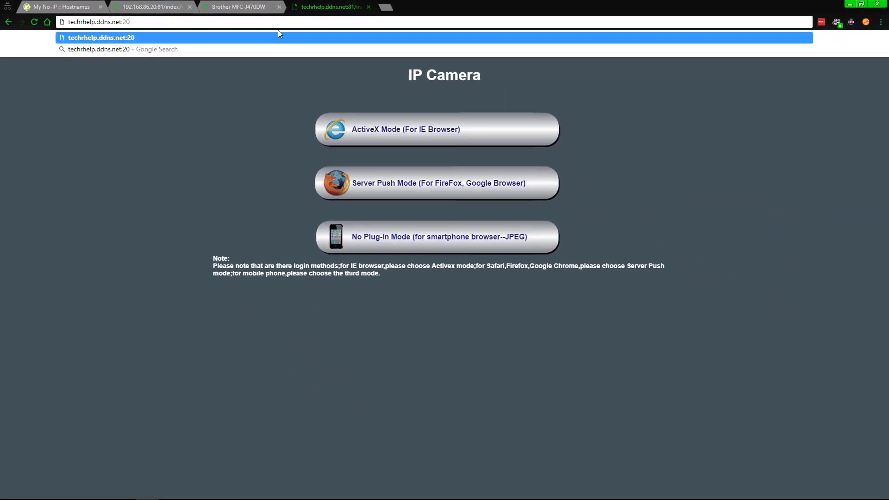
pyautogui.press('Return')
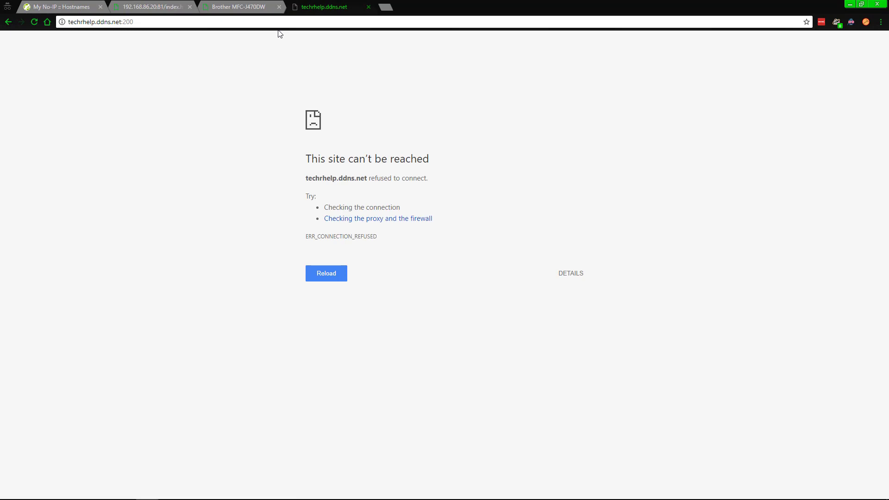
# - Change the port in the hostname address to 1212 and load the page
pyautogui.moveTo(125, 23); pyautogui.dragTo(169, 24)
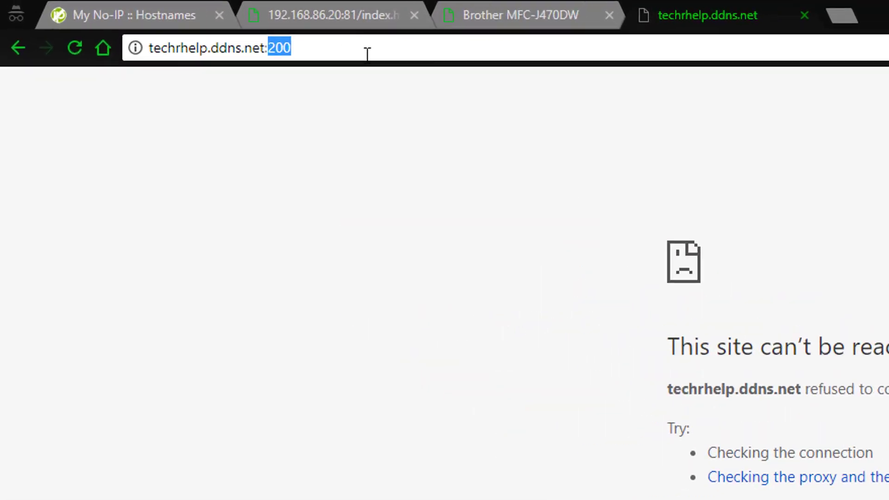
pyautogui.press('Return')
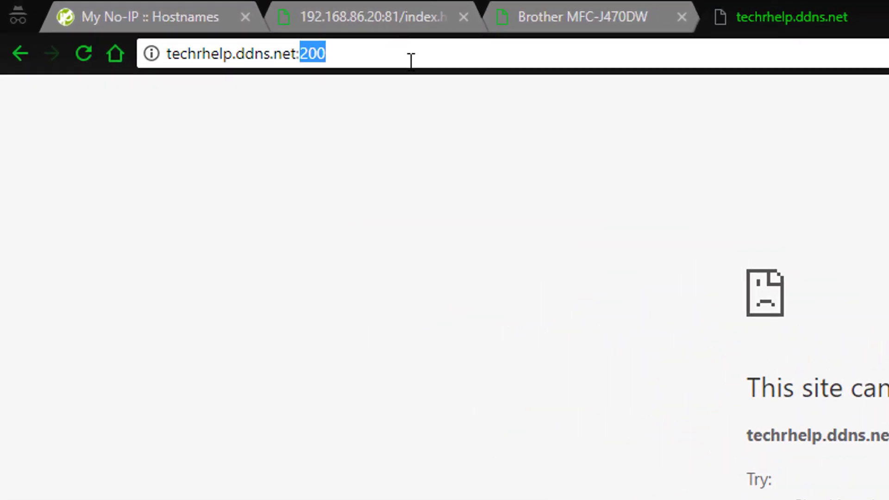
pyautogui.write('121')
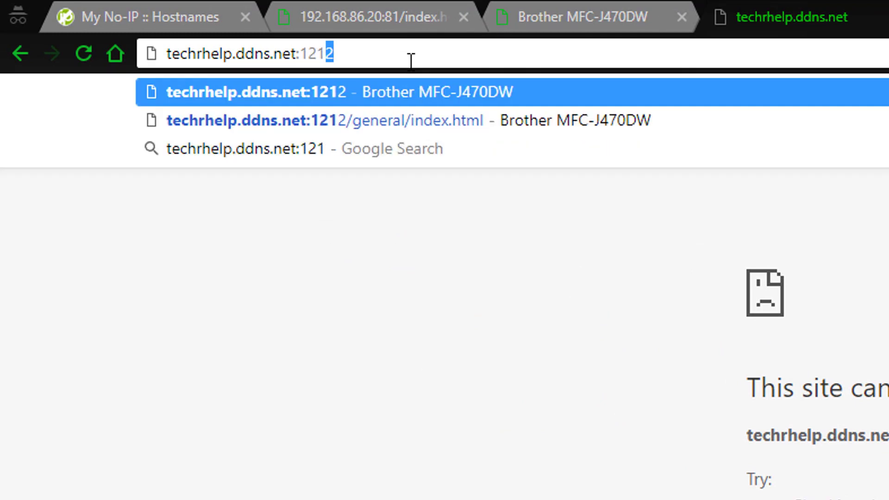
pyautogui.write('2')
pyautogui.press('Return')
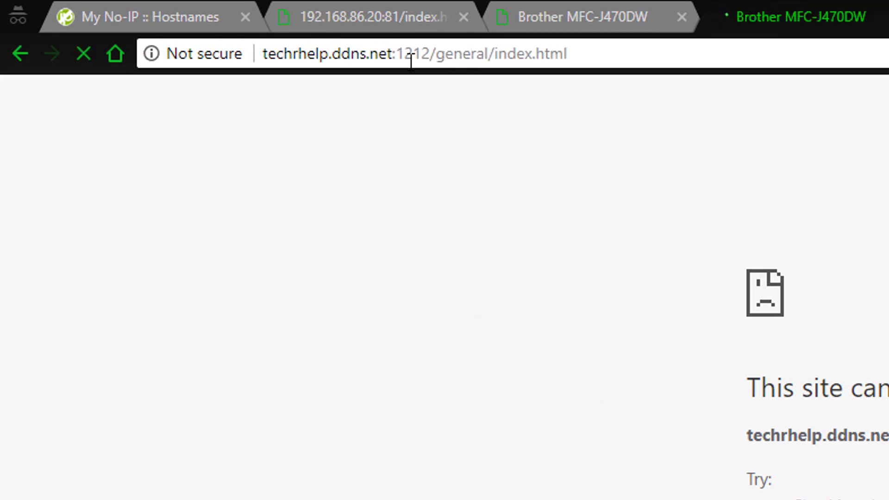
# - Compare the printer's local page with its dynamic DNS page, and open Status on the dynamic DNS one
pyautogui.click(631, 3)
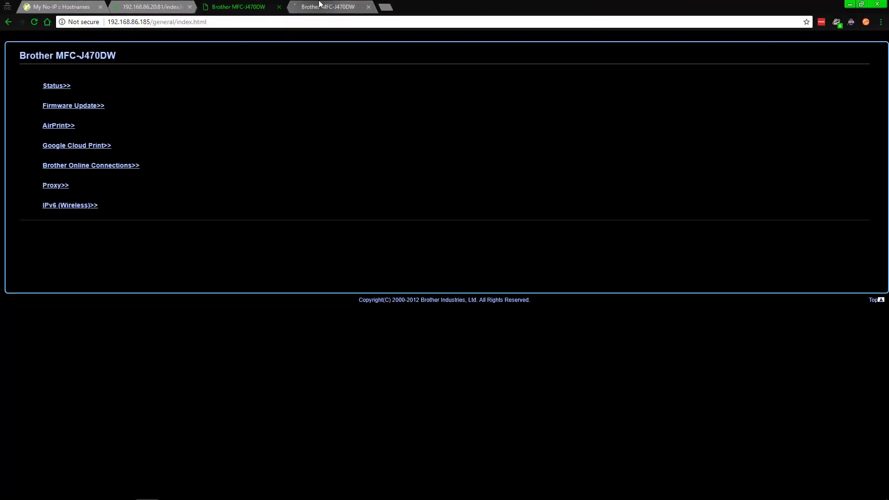
pyautogui.click(319, 5)
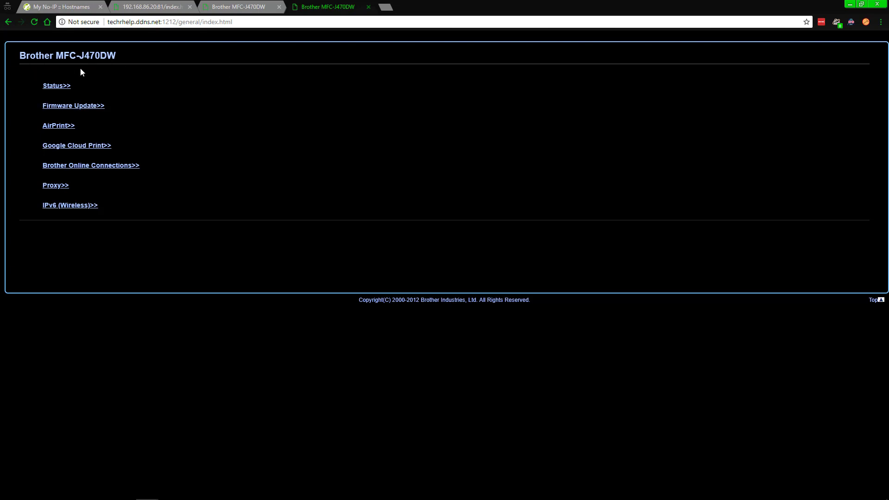
pyautogui.click(56, 86)
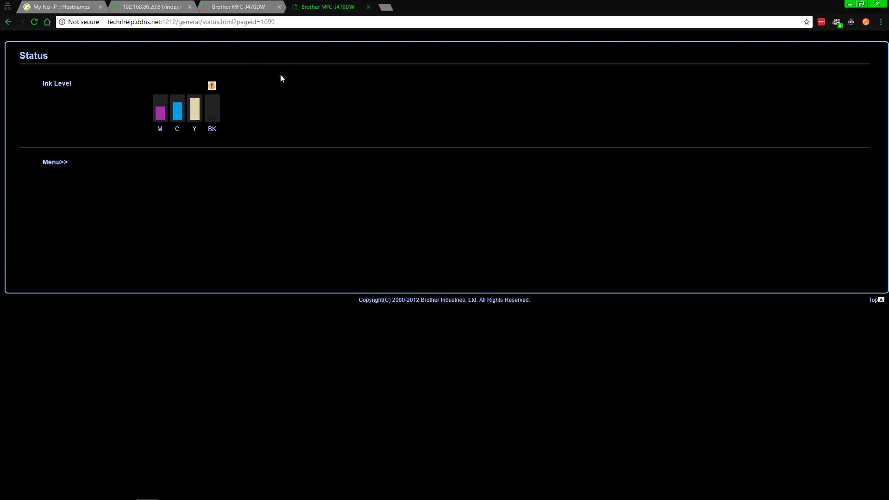
# - Compare the printer's local IP address with the hostname and port used in its dynamic DNS address
pyautogui.click(257, 5)
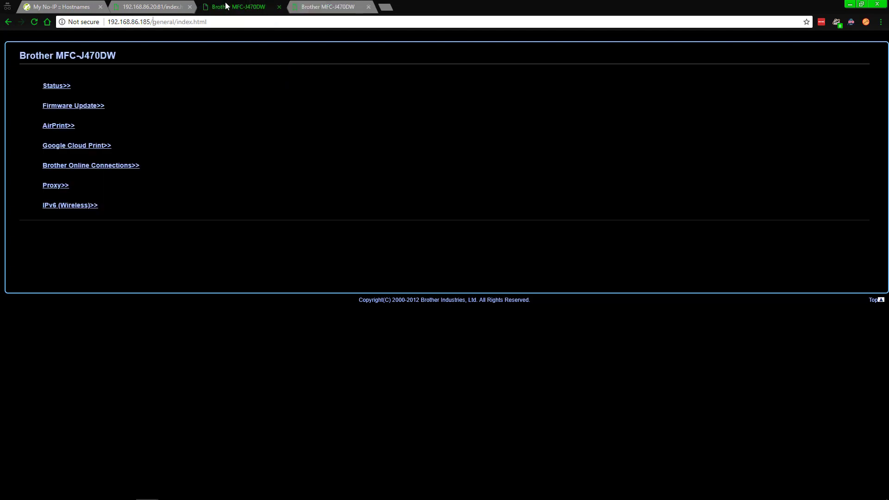
pyautogui.click(329, 6)
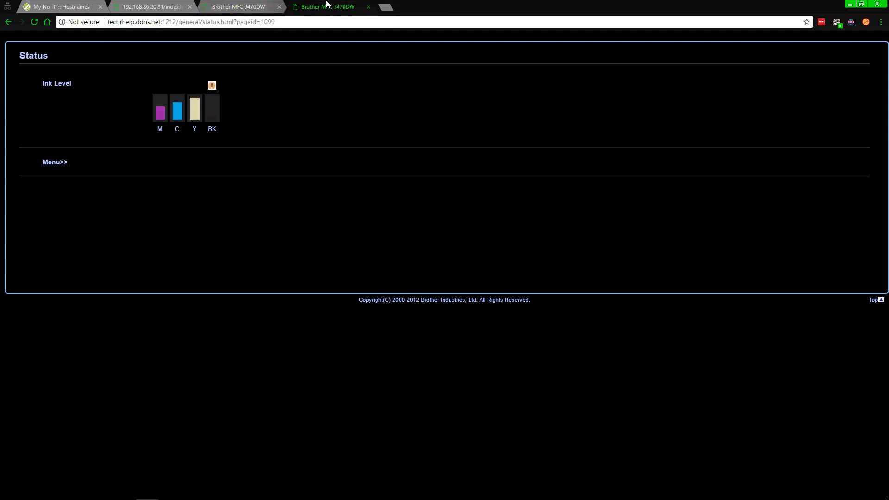
pyautogui.doubleClick(168, 22)
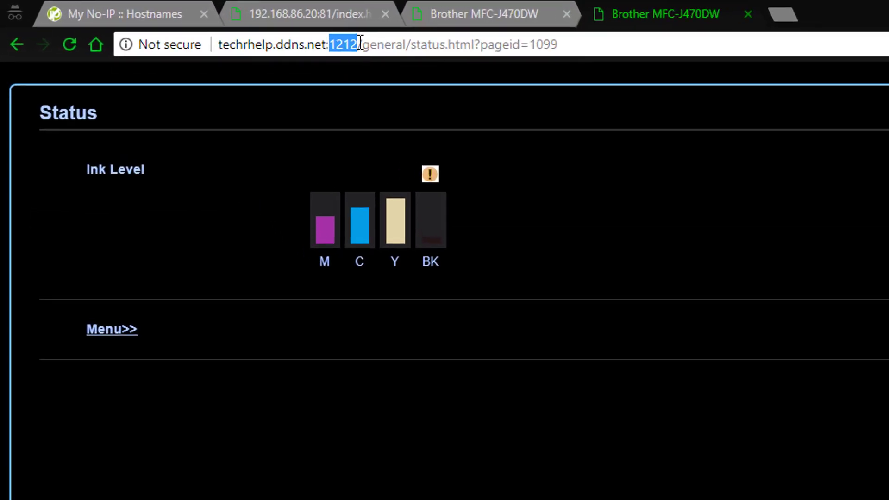
pyautogui.click(263, 8)
pyautogui.click(304, 45)
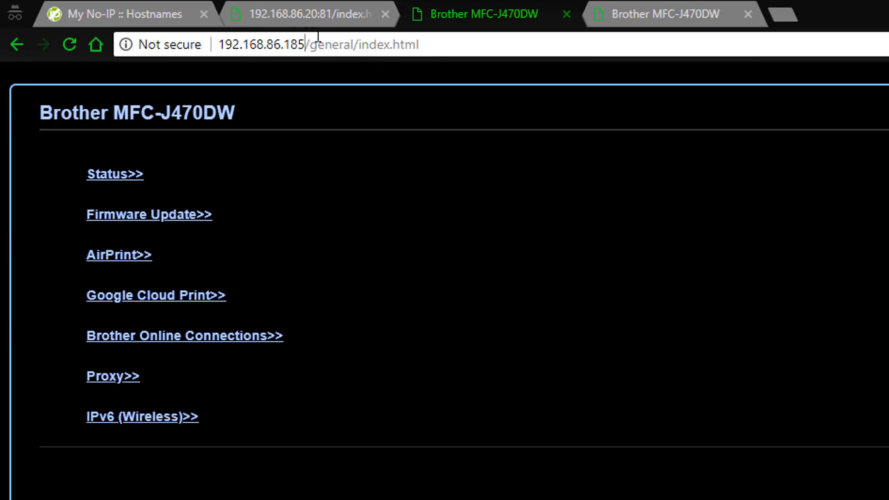
# - Examine the printer's local web address, highlighting the IP address 192.168.86.185 and the page path separately to check for a port
pyautogui.hotkey('shift', 'End')
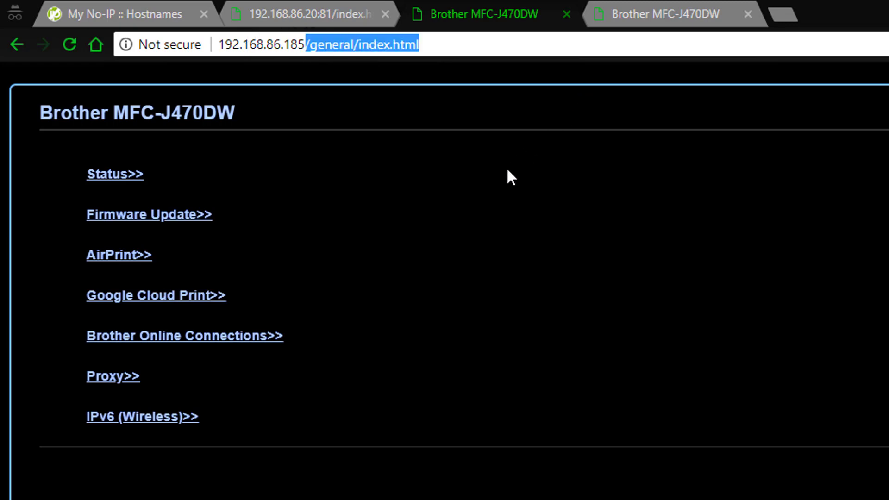
pyautogui.click(501, 176)
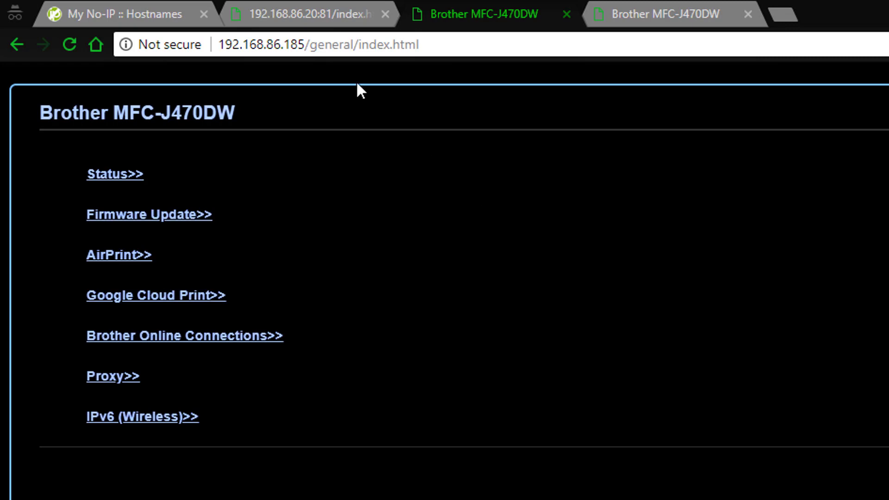
pyautogui.click(302, 46)
pyautogui.click(305, 45)
pyautogui.moveTo(305, 45); pyautogui.dragTo(219, 46)
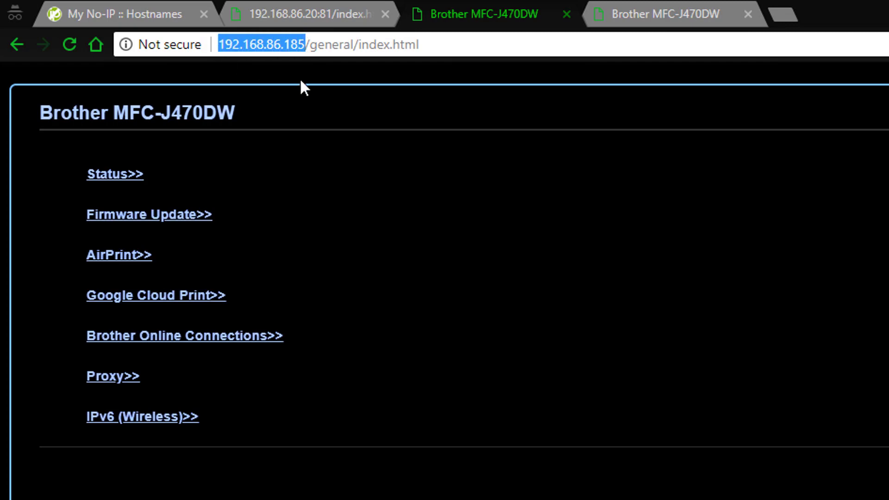
pyautogui.click(326, 106)
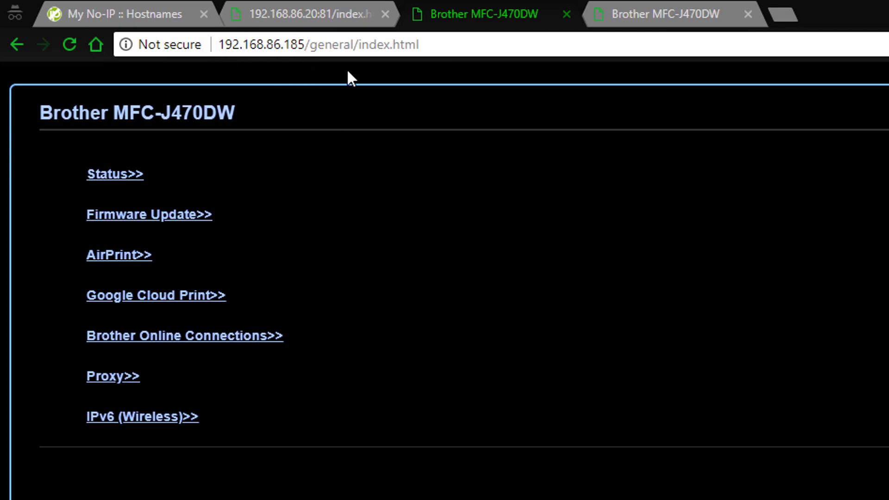
pyautogui.moveTo(305, 44); pyautogui.dragTo(525, 57)
pyautogui.click(476, 144)
pyautogui.click(220, 45)
pyautogui.moveTo(222, 46); pyautogui.dragTo(309, 46)
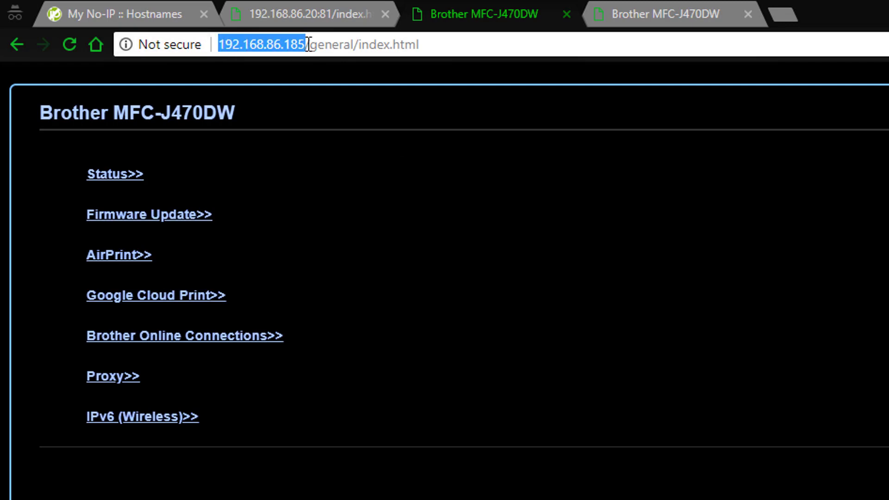
pyautogui.click(357, 123)
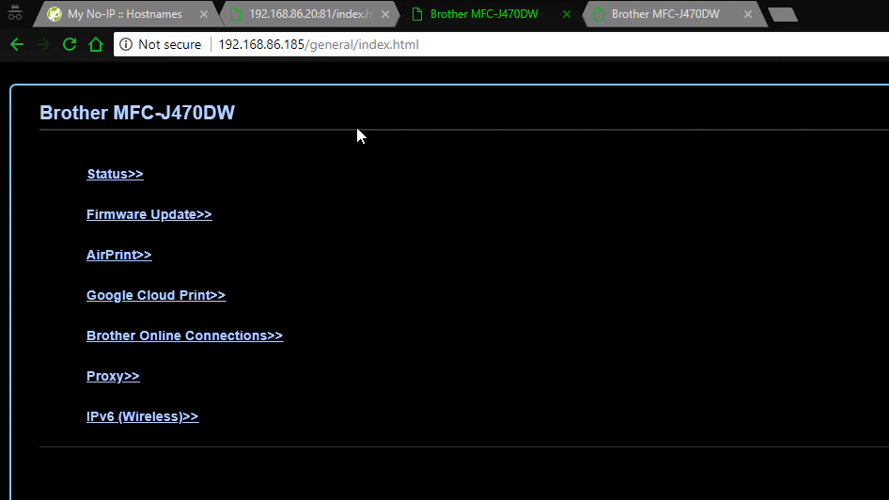
# - Compare the IP camera's local address, highlighting its port 81, with the printer's local address
pyautogui.click(329, 10)
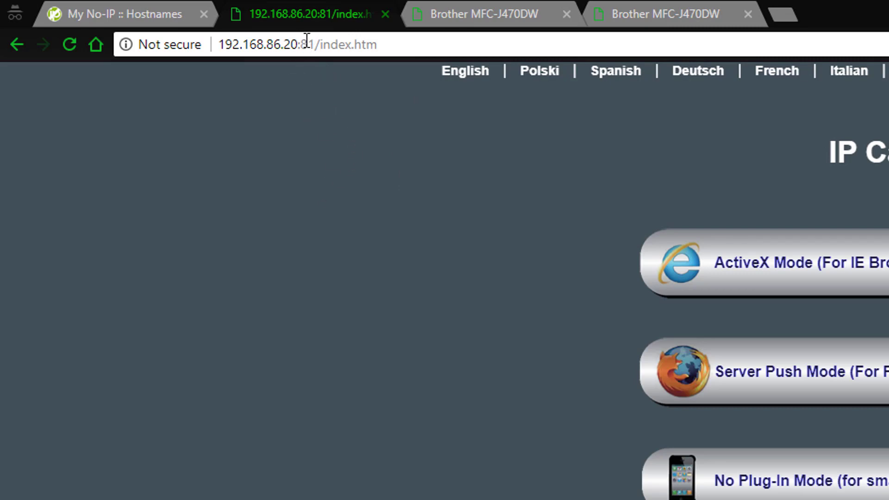
pyautogui.moveTo(302, 45); pyautogui.dragTo(317, 45)
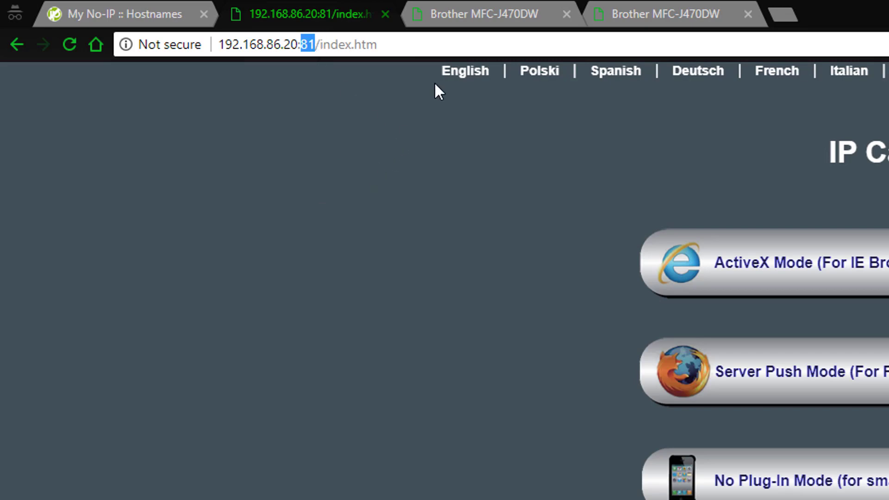
pyautogui.click(470, 9)
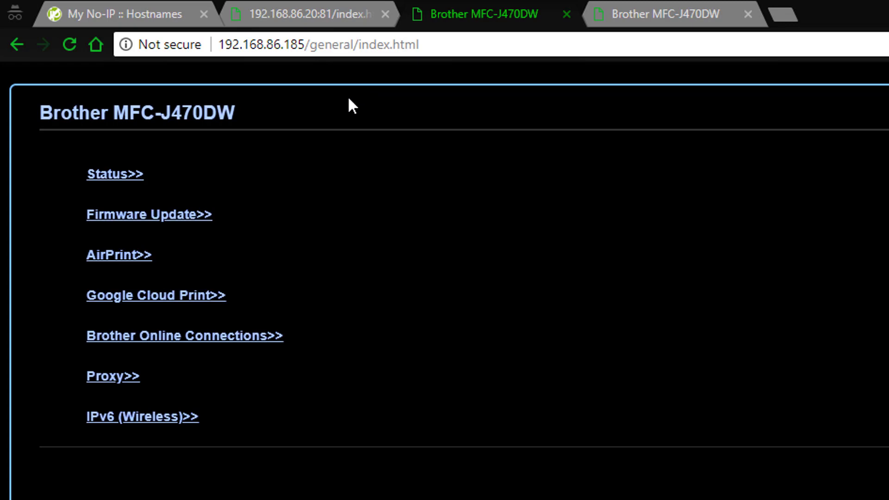
pyautogui.click(301, 10)
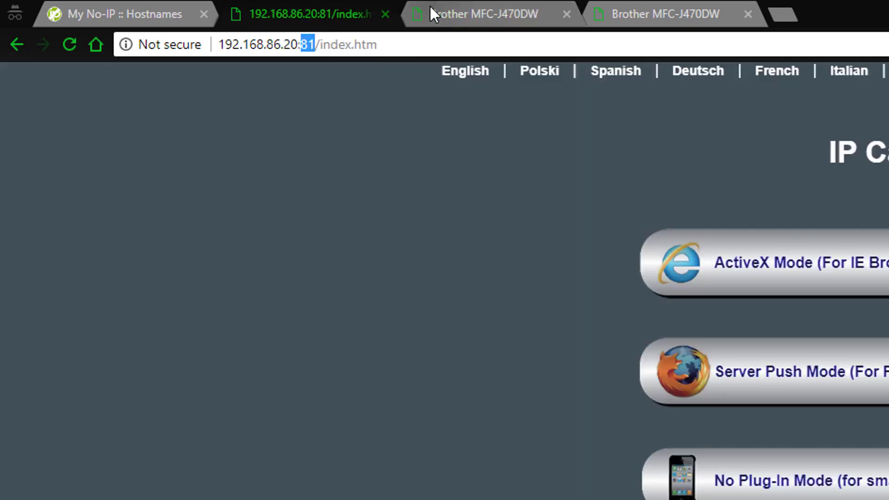
pyautogui.click(430, 320)
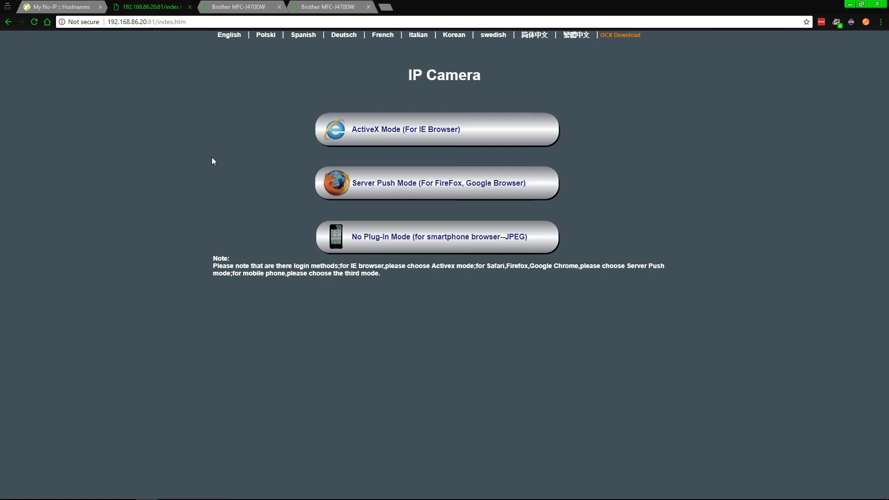
pyautogui.click(238, 6)
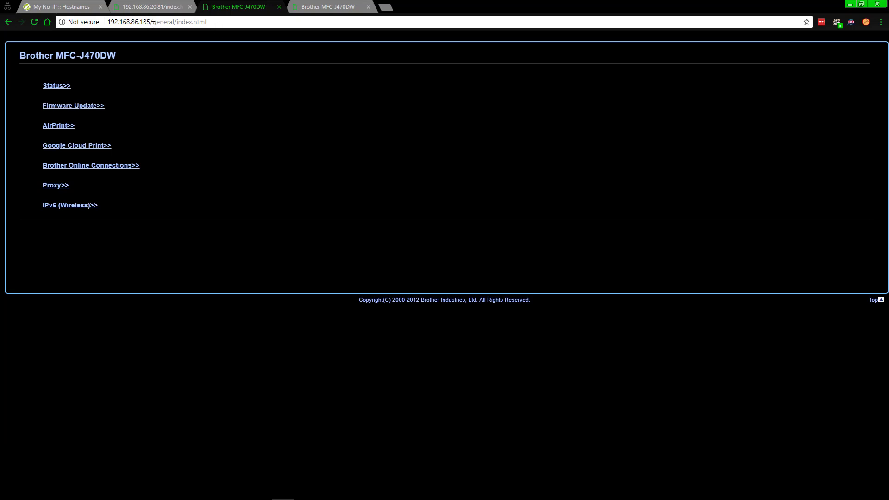
pyautogui.click(151, 7)
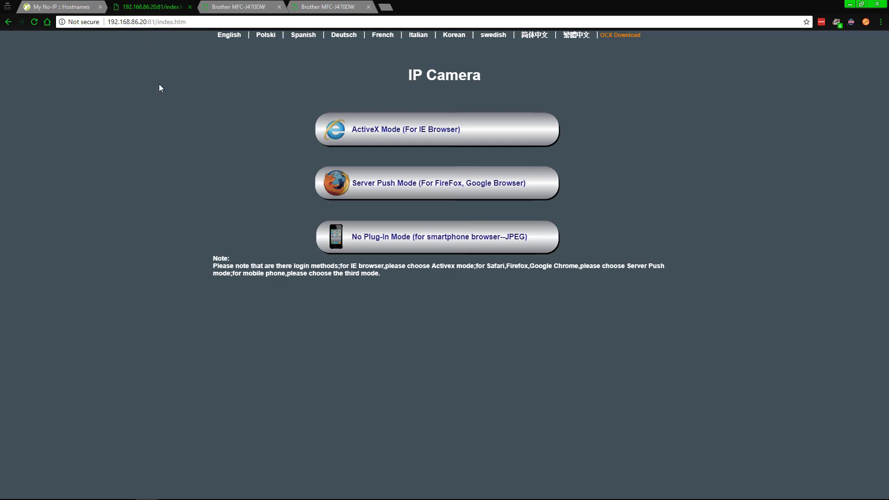
pyautogui.click(244, 7)
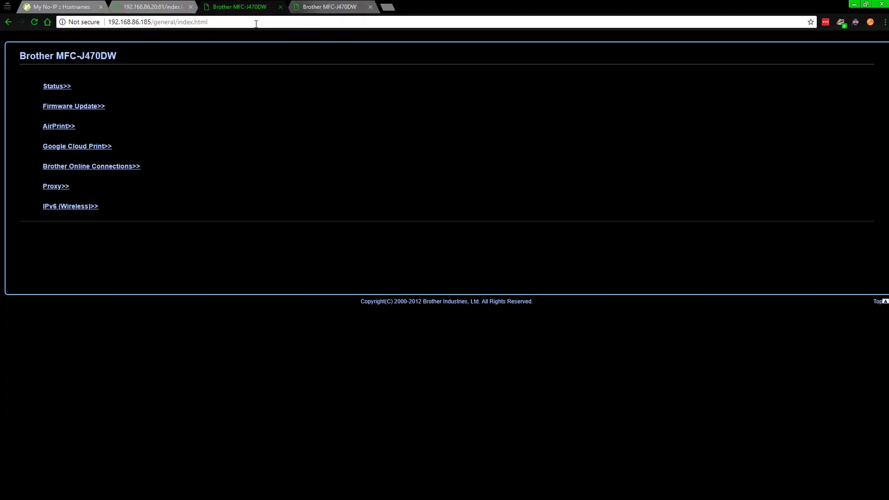
# - Compare port 1212 in the printer's dynamic DNS address with port 81 in the camera's local address
pyautogui.moveTo(318, 47); pyautogui.dragTo(483, 51)
pyautogui.click(483, 50)
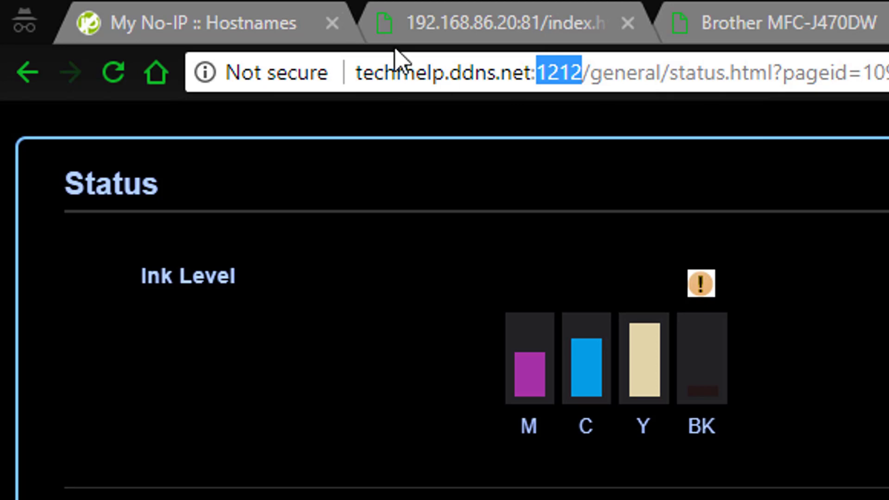
pyautogui.click(443, 6)
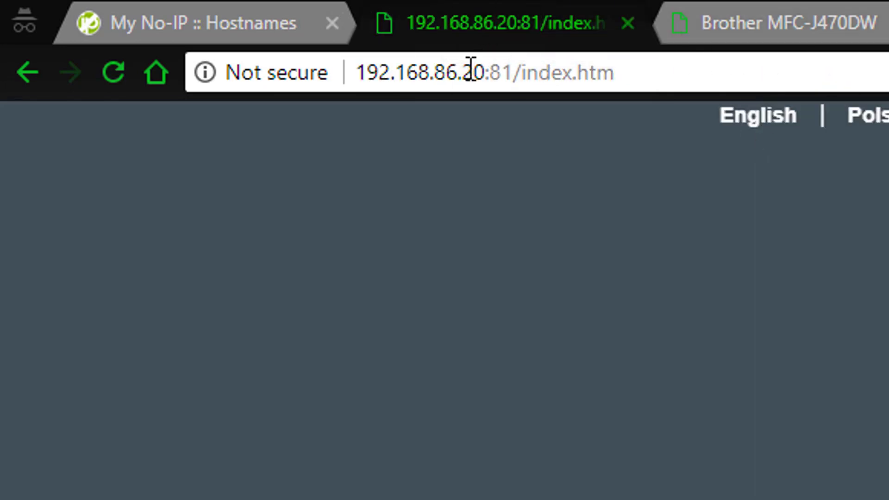
pyautogui.moveTo(489, 73); pyautogui.dragTo(551, 79)
pyautogui.click(552, 76)
pyautogui.click(690, 13)
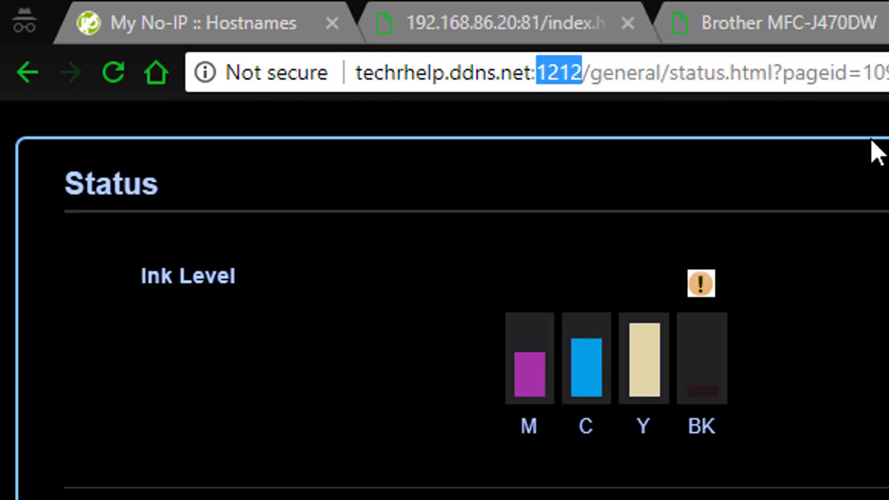
pyautogui.click(561, 79)
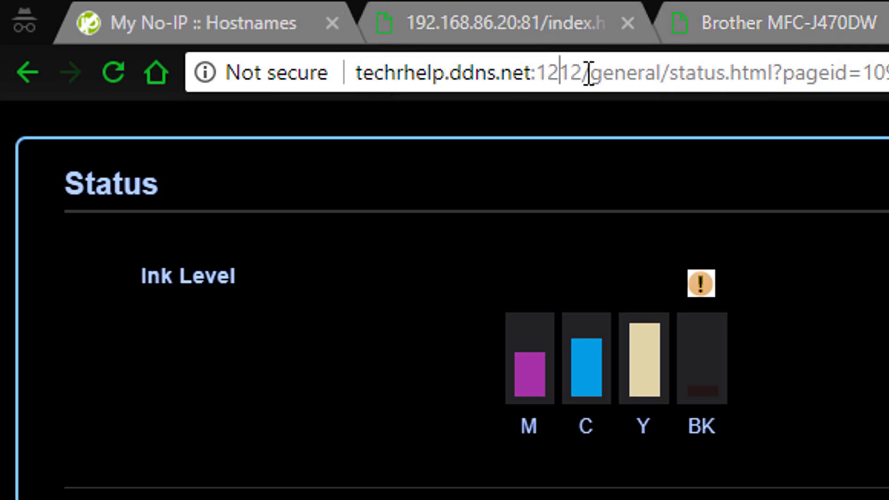
pyautogui.moveTo(558, 73)
pyautogui.mouseDown()
pyautogui.moveTo(512, 73)
pyautogui.moveTo(550, 77)
pyautogui.mouseUp()
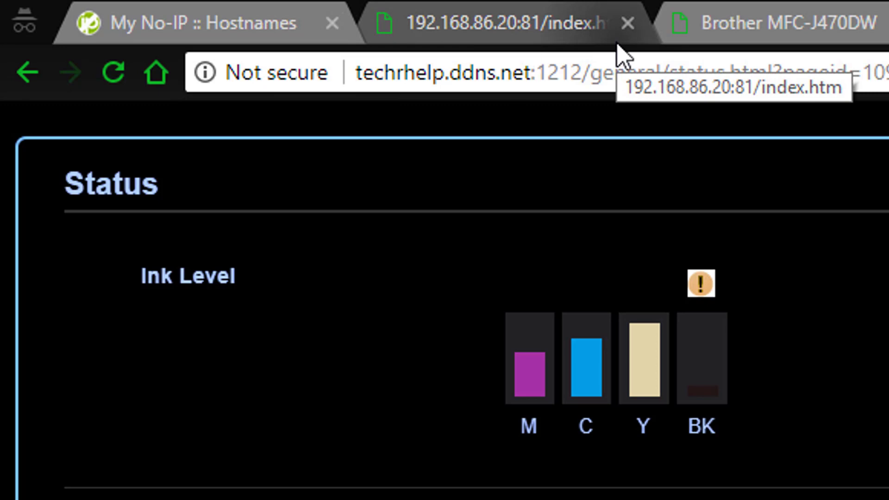
# - Replace port 1212 with 81 in the techrhelp.ddns.net address, remove the page path, and load the camera page
pyautogui.doubleClick(538, 80)
pyautogui.click(537, 77)
pyautogui.doubleClick(568, 79)
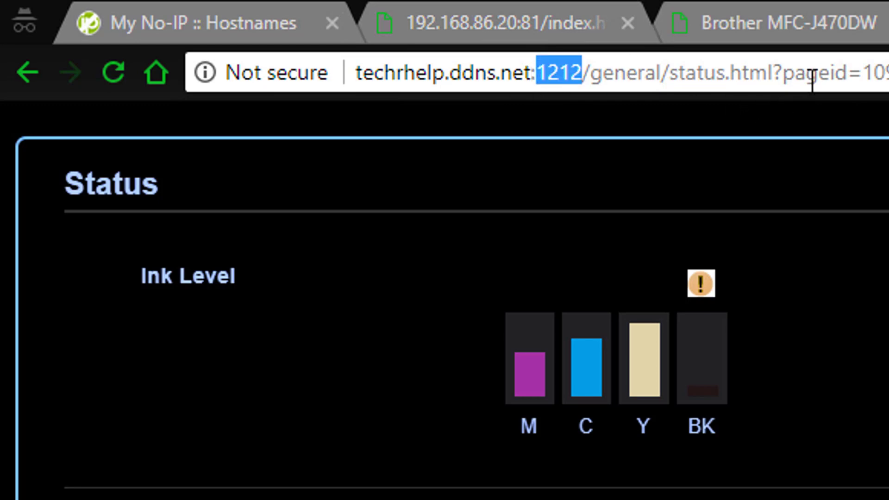
pyautogui.click(813, 28)
pyautogui.write('81')
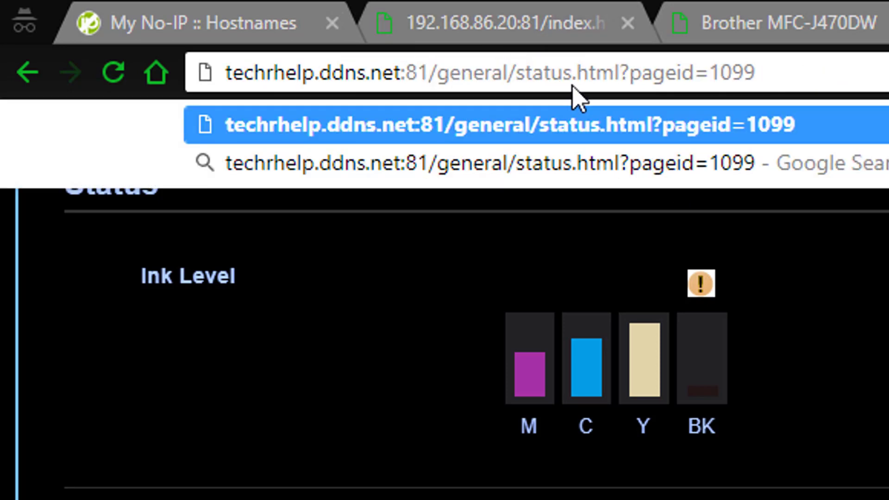
pyautogui.press('Delete')
pyautogui.press('Delete')
pyautogui.press('Delete')
pyautogui.press('Delete')
pyautogui.press('Delete')
pyautogui.press('Delete')
pyautogui.press('Delete')
pyautogui.press('Delete')
pyautogui.press('Delete')
pyautogui.press('Delete')
pyautogui.press('Delete')
pyautogui.press('Delete')
pyautogui.press('Delete')
pyautogui.press('Delete')
pyautogui.press('Delete')
pyautogui.press('Delete')
pyautogui.press('Delete')
pyautogui.press('Delete')
pyautogui.press('Delete')
pyautogui.press('Delete')
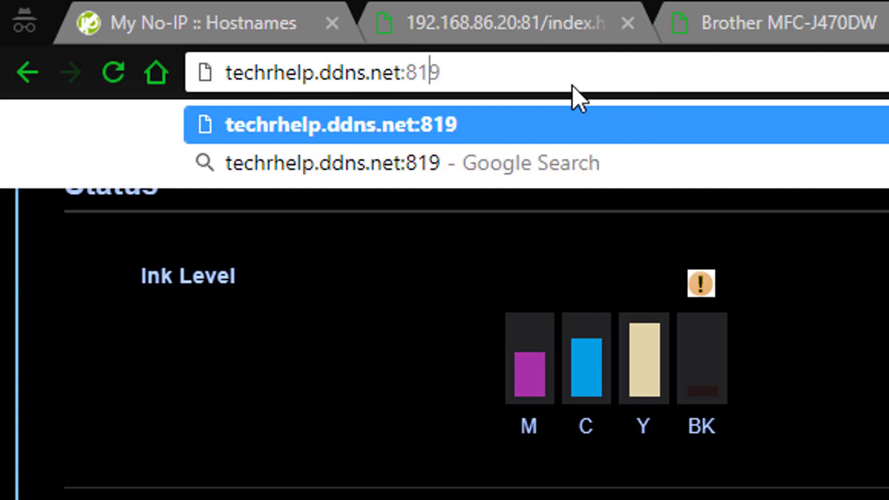
pyautogui.press('Return')
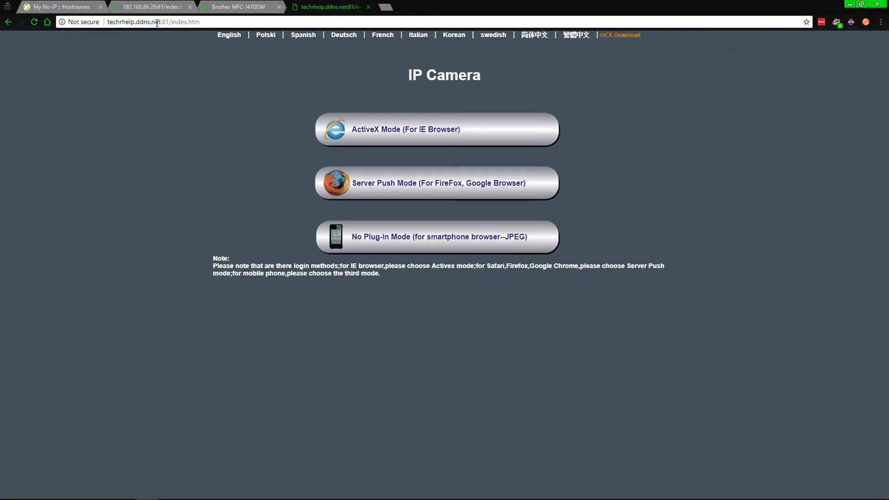
# - Compare the camera's local IP address and port with the hostname and port in its dynamic DNS address
pyautogui.click(152, 7)
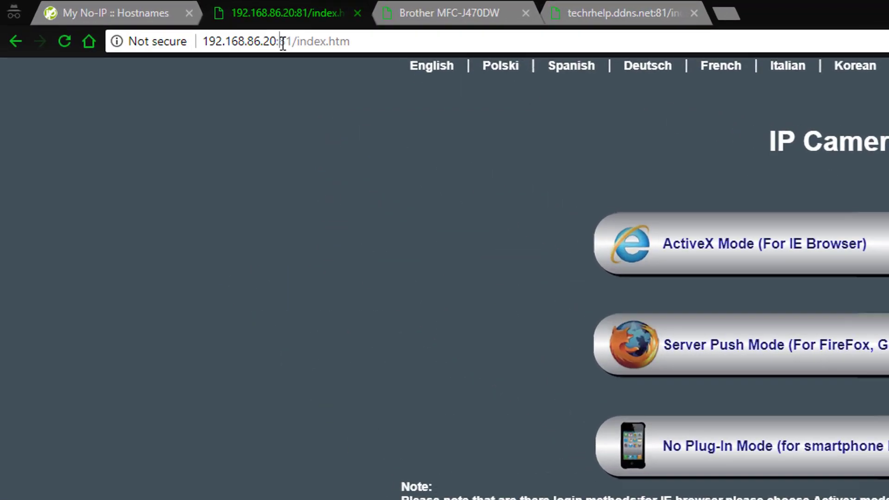
pyautogui.moveTo(148, 21); pyautogui.dragTo(110, 22)
pyautogui.click(292, 47)
pyautogui.click(628, 9)
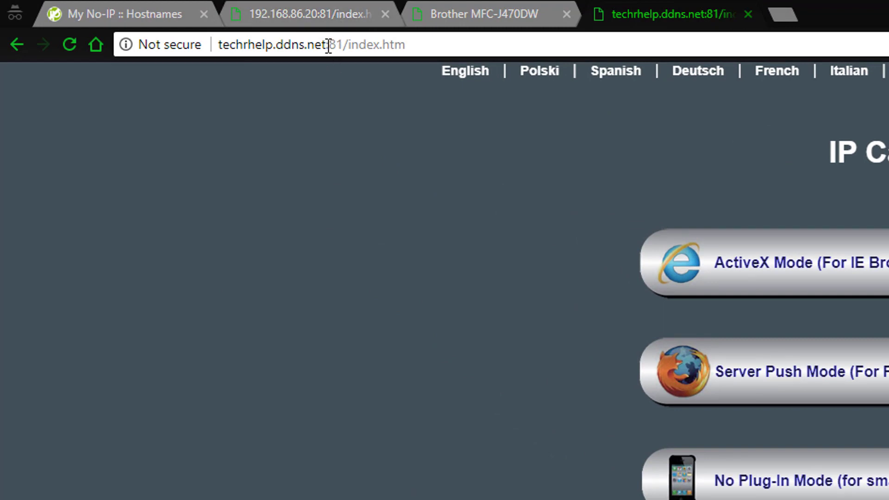
pyautogui.moveTo(327, 46); pyautogui.dragTo(358, 51)
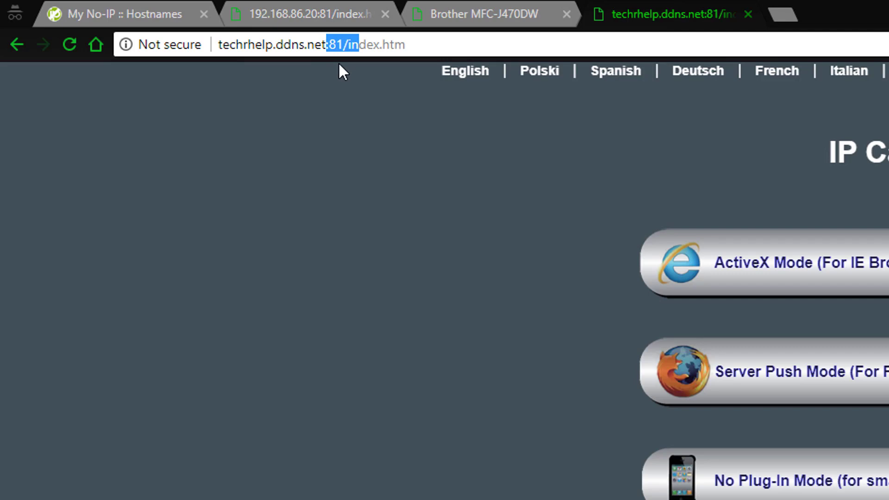
pyautogui.click(333, 46)
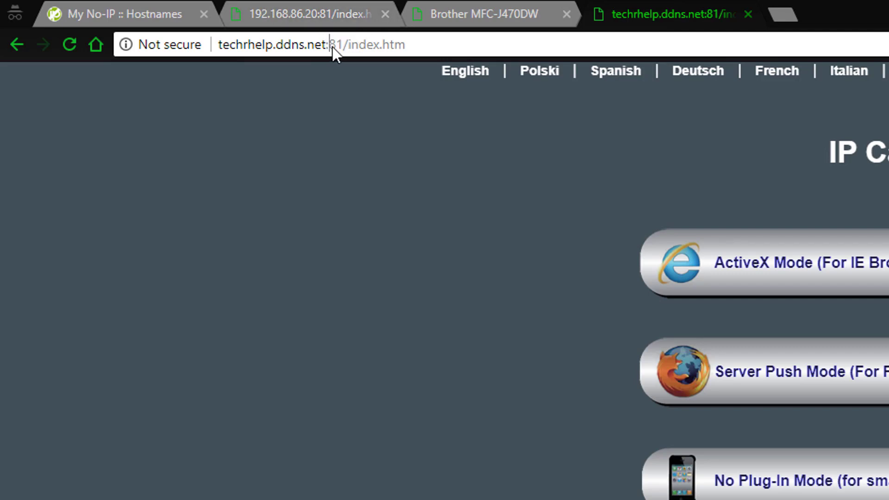
pyautogui.moveTo(334, 47); pyautogui.dragTo(355, 46)
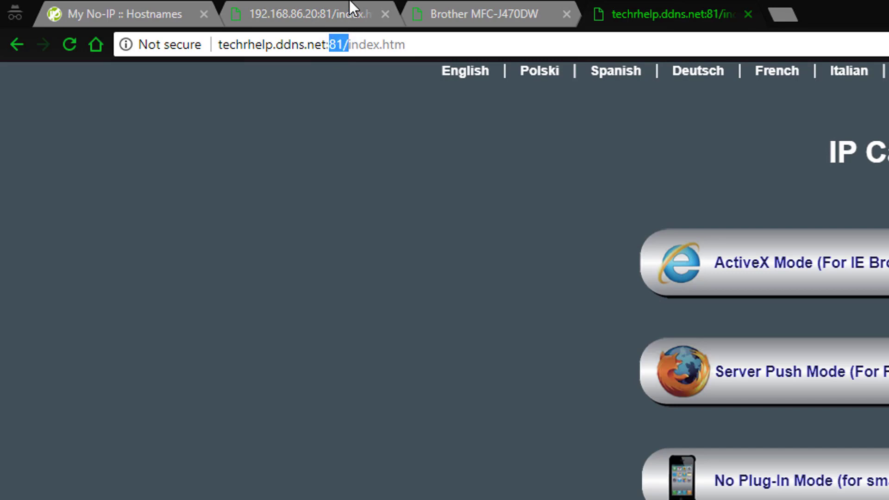
pyautogui.click(358, 11)
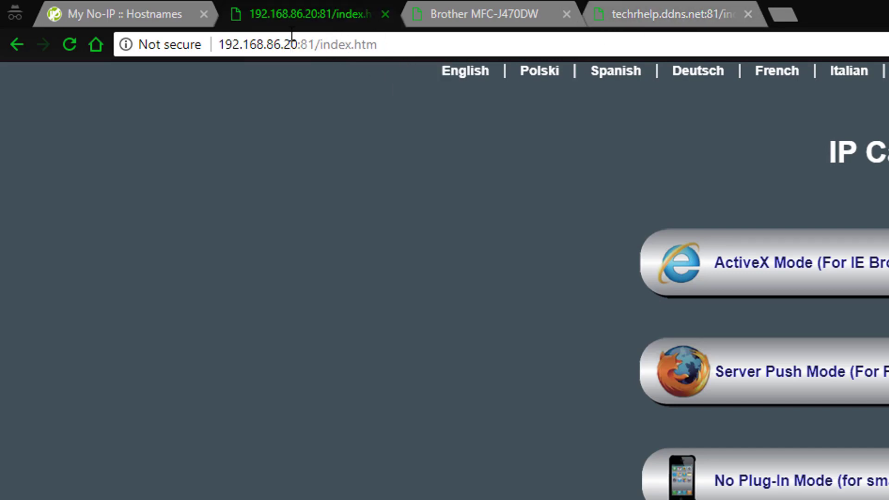
# - Return the dynamic DNS page to the printer's Status page and highlight the hostname and port 1212 in its address
pyautogui.click(709, 13)
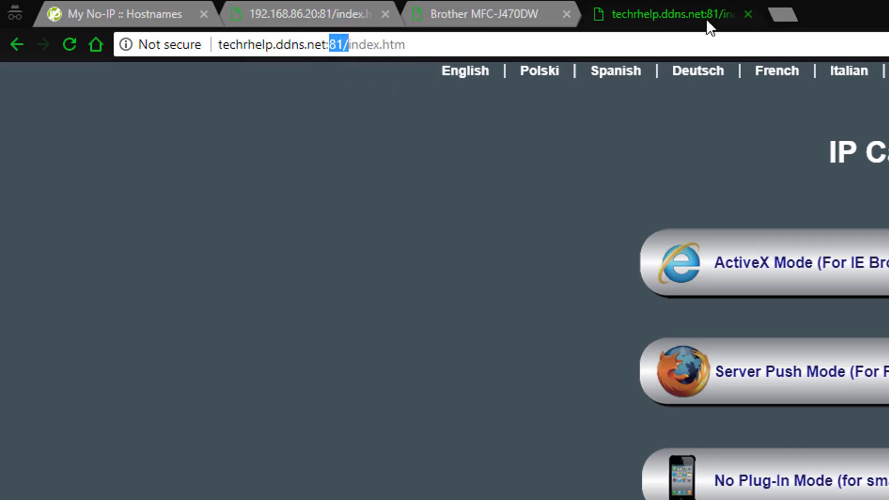
pyautogui.hotkey('alt', 'Left')
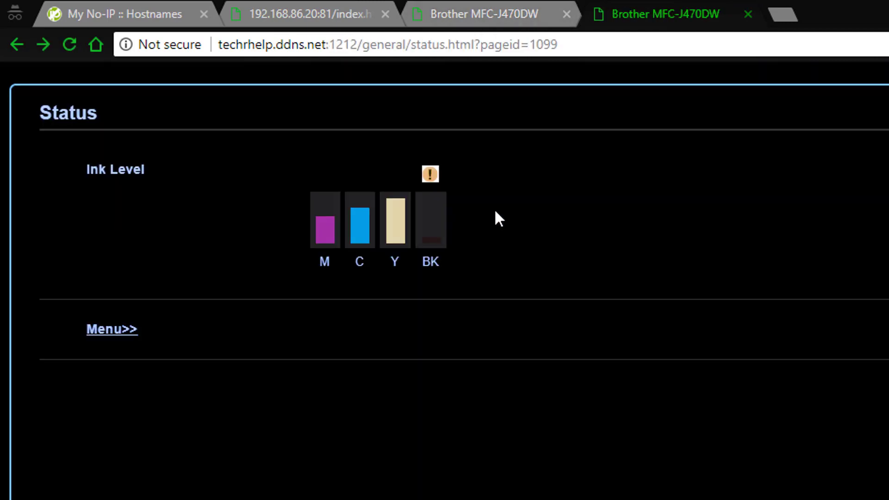
pyautogui.moveTo(327, 44); pyautogui.dragTo(364, 41)
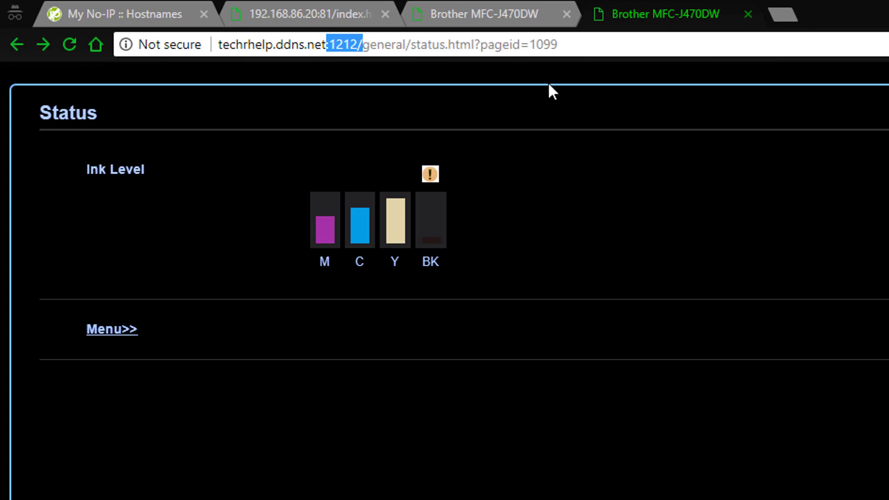
pyautogui.moveTo(336, 45); pyautogui.dragTo(224, 38)
pyautogui.click(323, 46)
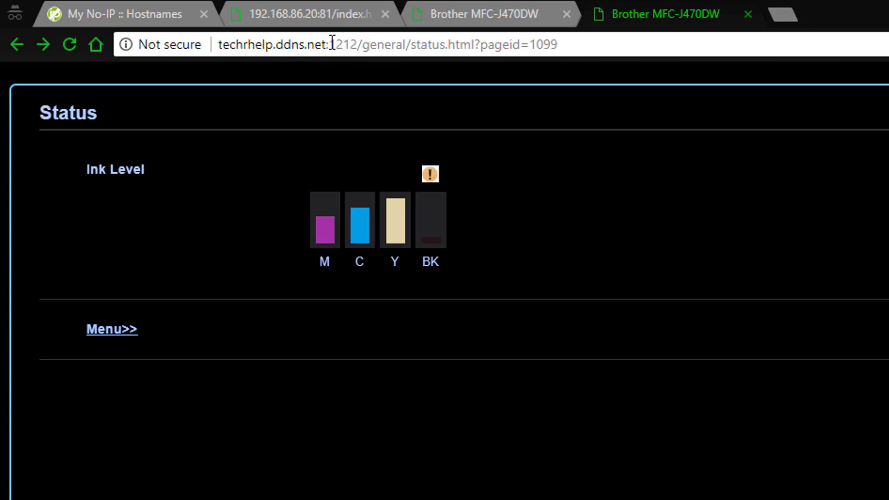
pyautogui.moveTo(329, 43); pyautogui.dragTo(361, 42)
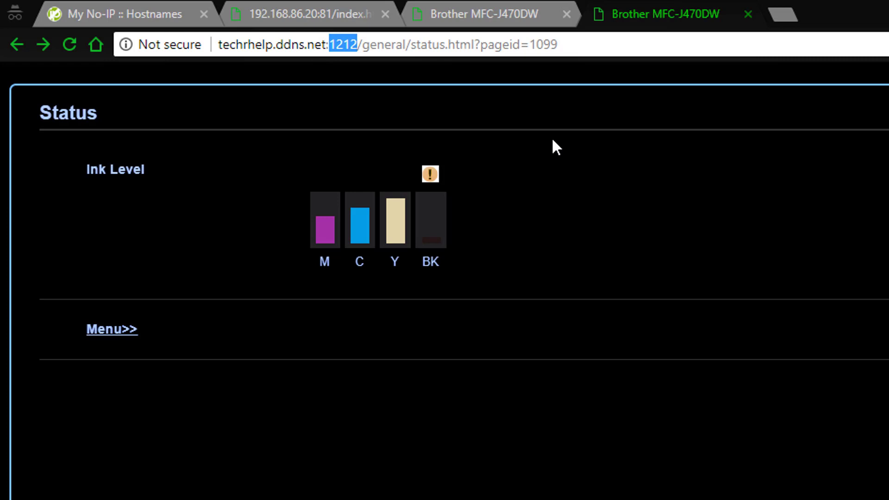
pyautogui.click(326, 46)
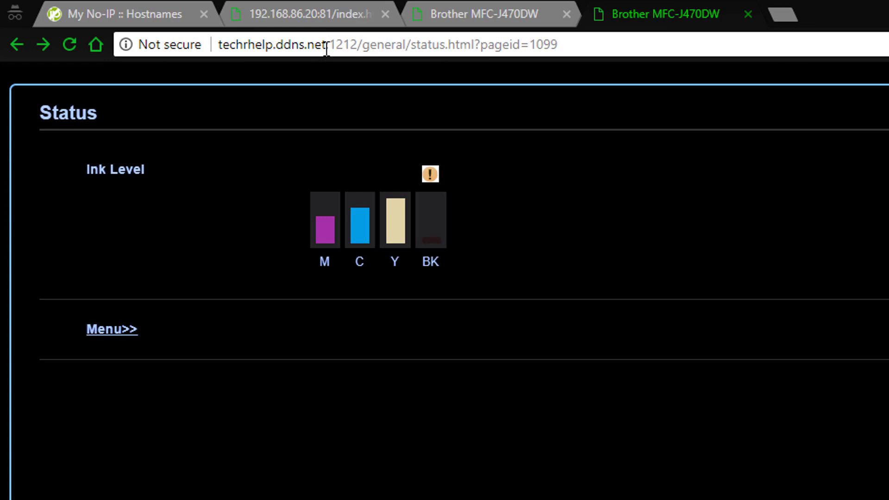
# - Highlight the hostname techrhelp.ddns.net, followed by the port section, in the printer Status page's address
pyautogui.moveTo(327, 46); pyautogui.dragTo(212, 45)
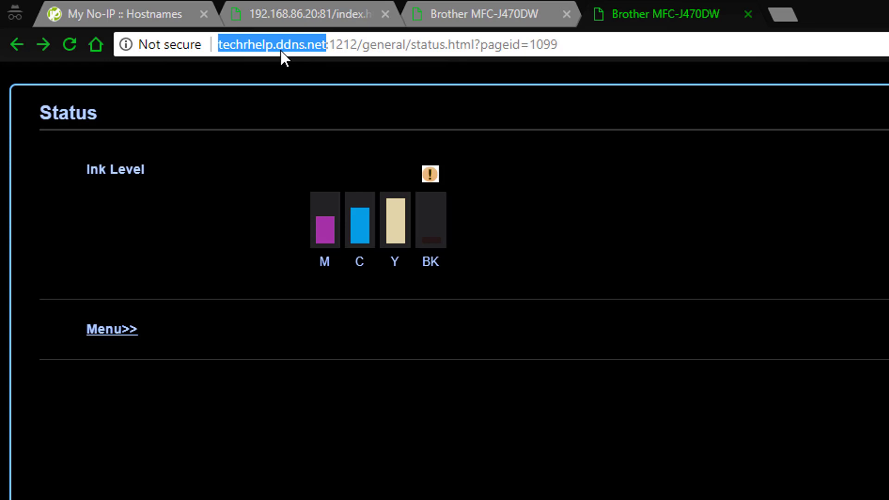
pyautogui.moveTo(328, 44); pyautogui.dragTo(372, 46)
pyautogui.click(371, 46)
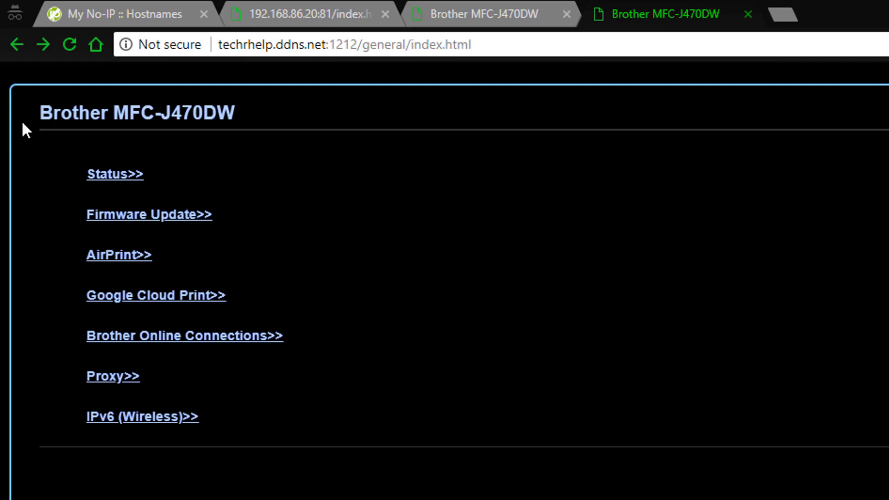
# - Highlight the Brother MFC-J470DW model heading on the printer's main page to point out which device is reached
pyautogui.moveTo(41, 113); pyautogui.dragTo(257, 117)
pyautogui.click(256, 117)
pyautogui.moveTo(109, 113); pyautogui.dragTo(339, 114)
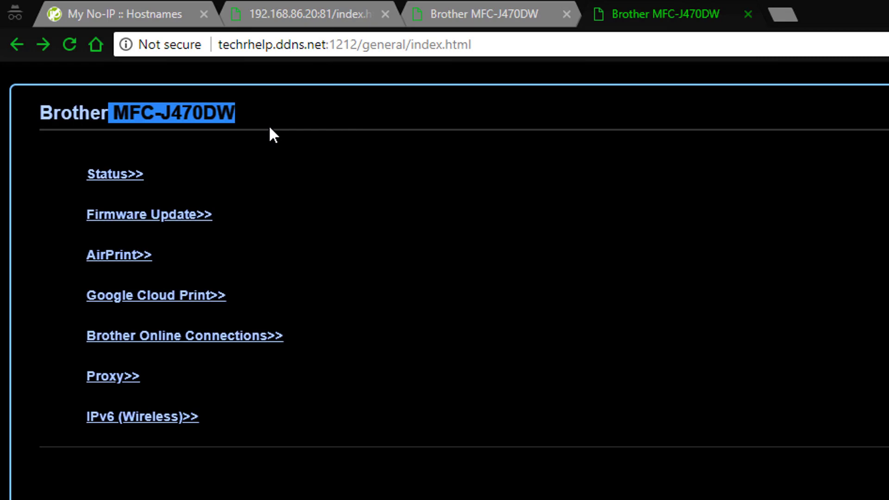
pyautogui.click(214, 104)
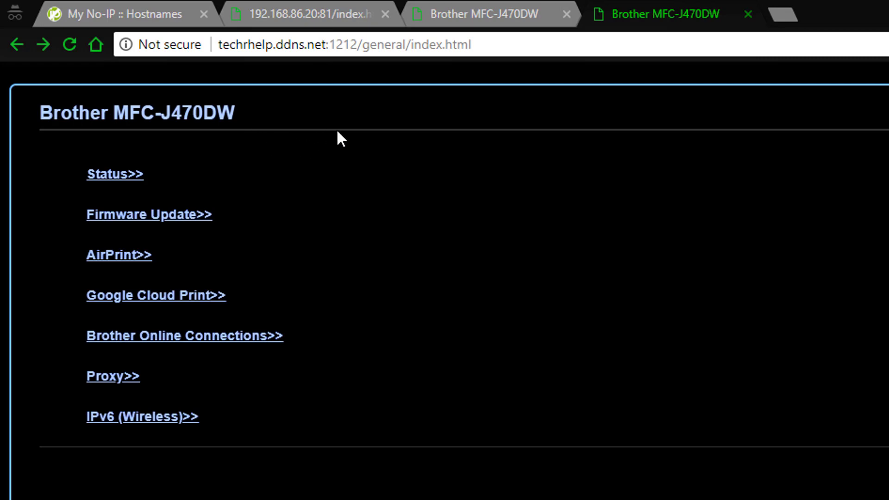
pyautogui.tripleClick(219, 113)
pyautogui.click(497, 154)
pyautogui.tripleClick(245, 105)
pyautogui.click(300, 145)
# - Examine the techrhelp.ddns.net hostname and port 1212 in the address of the printer's main page
pyautogui.moveTo(327, 45); pyautogui.dragTo(217, 45)
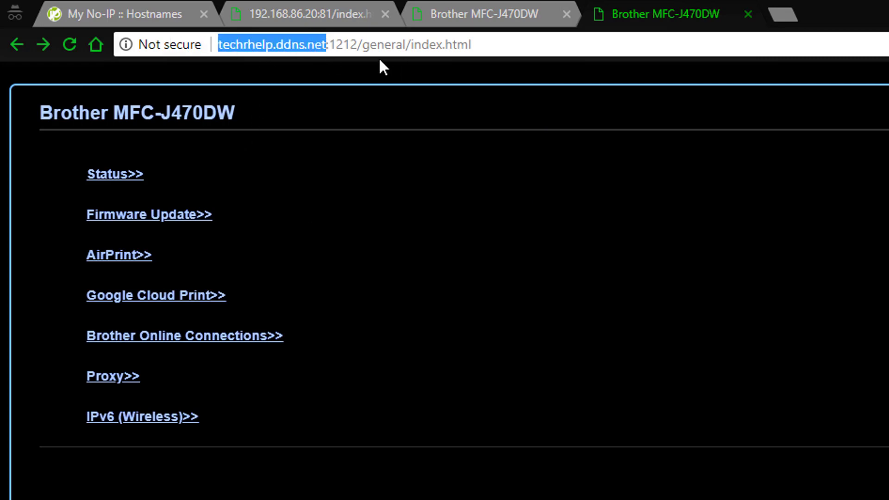
pyautogui.click(337, 44)
pyautogui.moveTo(338, 44); pyautogui.dragTo(377, 44)
pyautogui.click(377, 44)
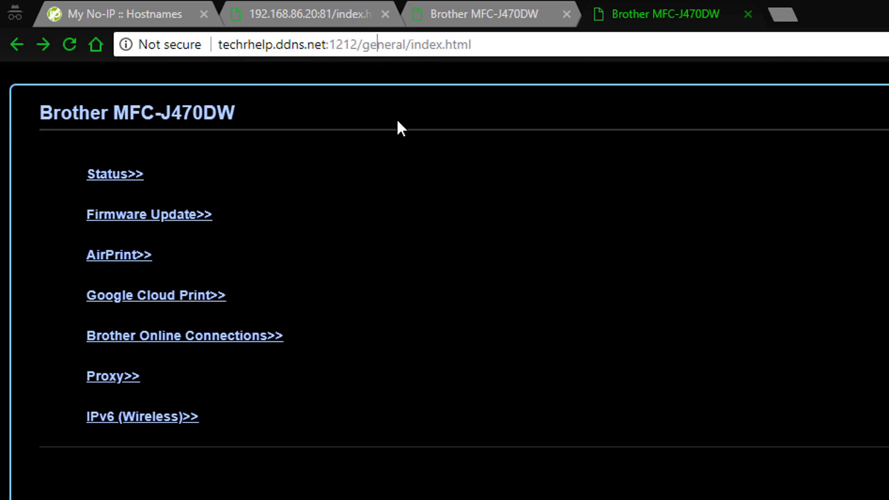